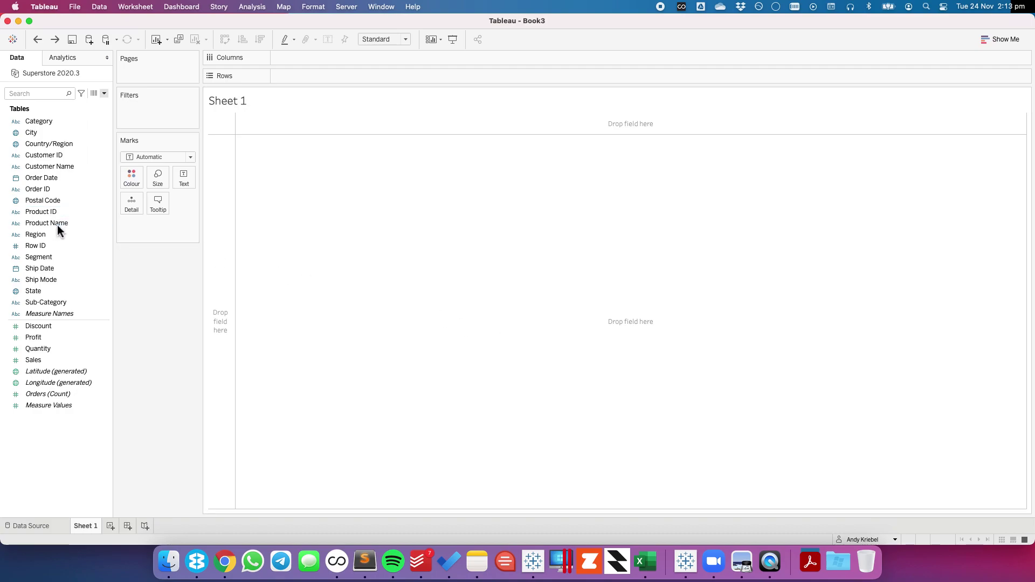
- Put Category, Region and Order Date year on Rows and Sales on Columns, shown as bars
{"action": "left_click_drag", "start_coordinate": [48, 121], "coordinate": [215, 196]}
{"action": "left_click_drag", "start_coordinate": [39, 235], "coordinate": [441, 74]}
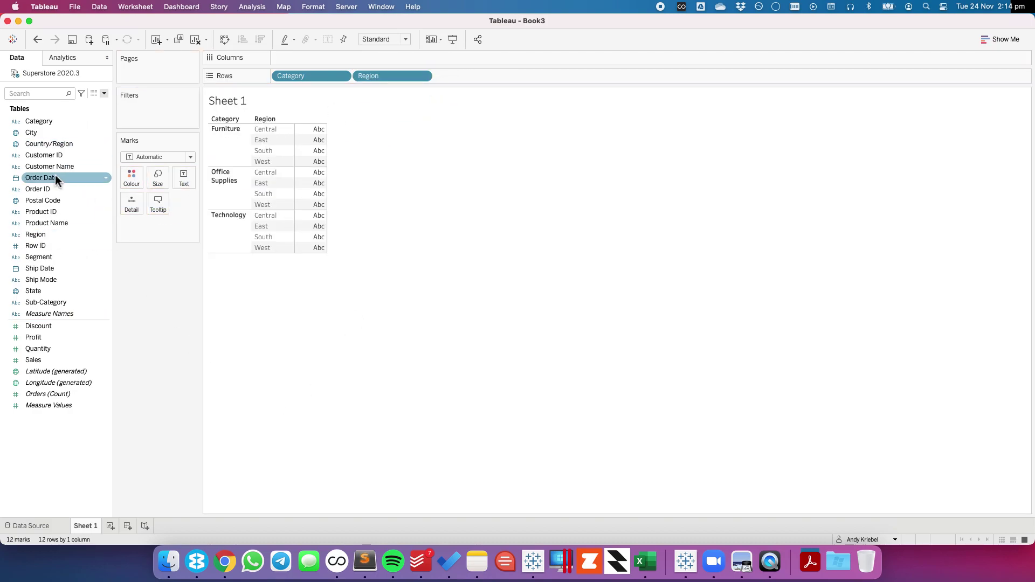
{"action": "left_click_drag", "start_coordinate": [55, 176], "coordinate": [468, 79]}
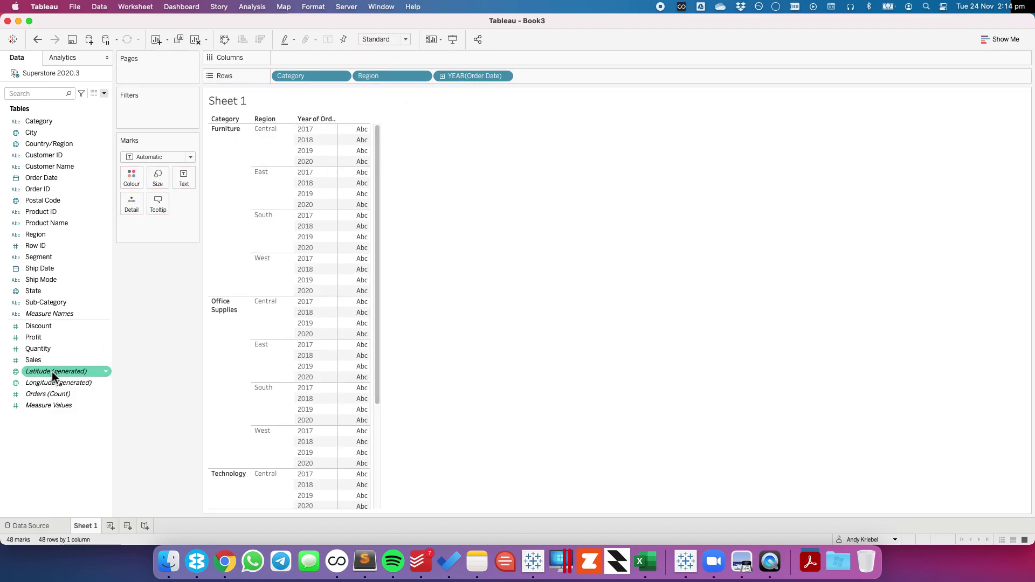
{"action": "left_click_drag", "start_coordinate": [53, 363], "coordinate": [326, 64]}
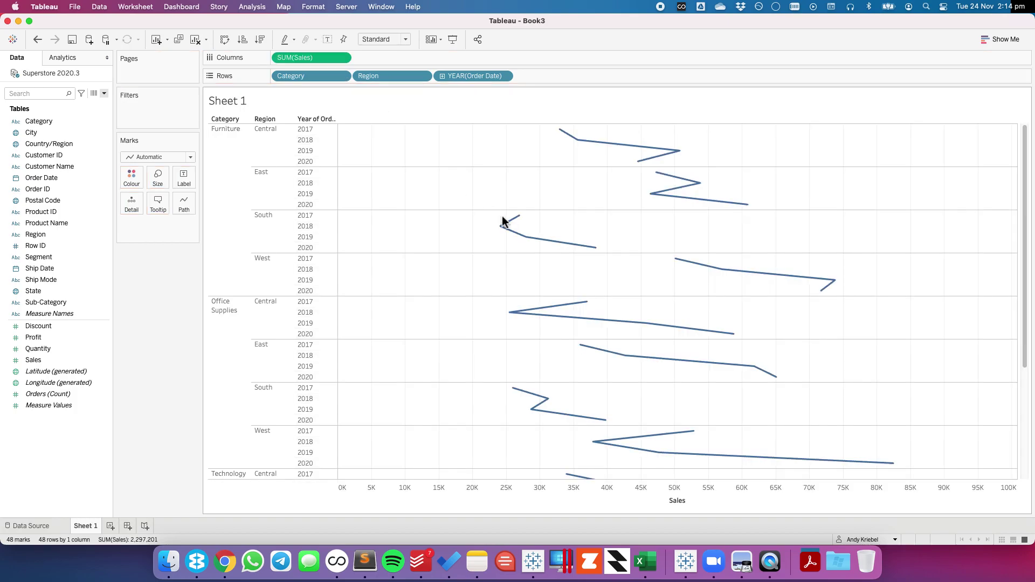
{"action": "left_click", "coordinate": [148, 157]}
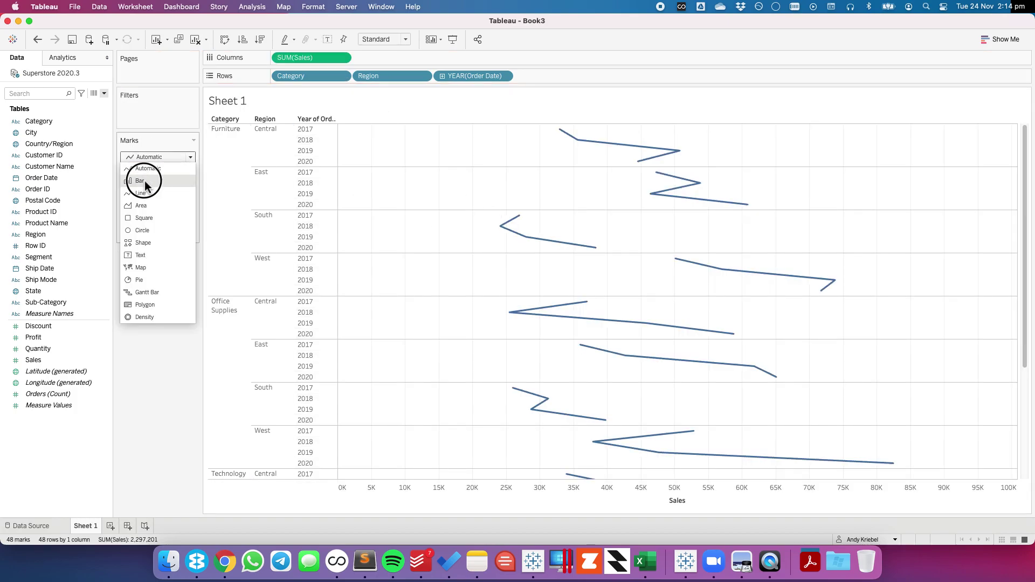
{"action": "left_click", "coordinate": [145, 180]}
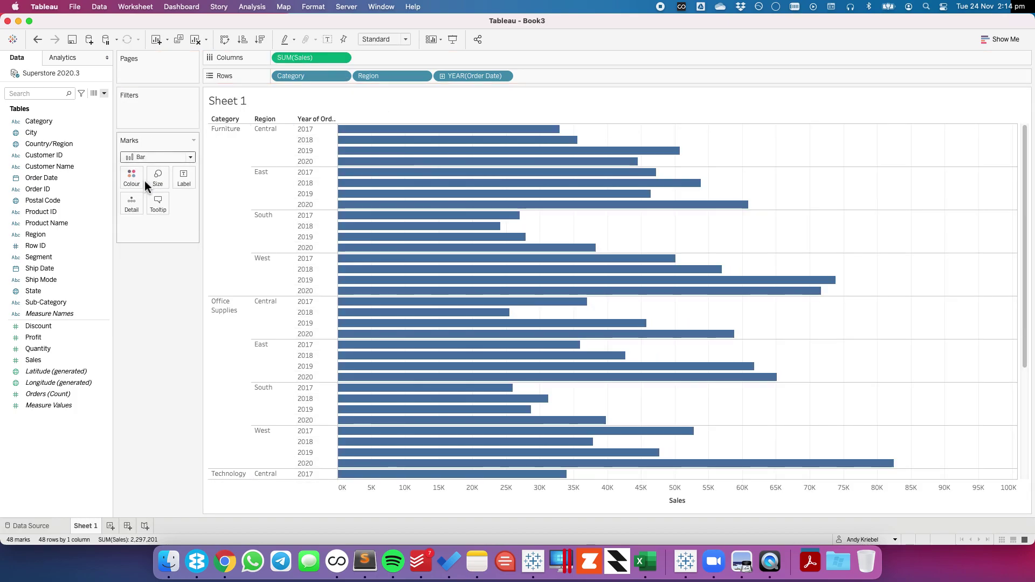
- Select the Furniture Central 2019 and 2020 bars, then clear the selection
{"action": "left_click", "coordinate": [424, 153]}
{"action": "left_click", "coordinate": [419, 162], "text": "super"}
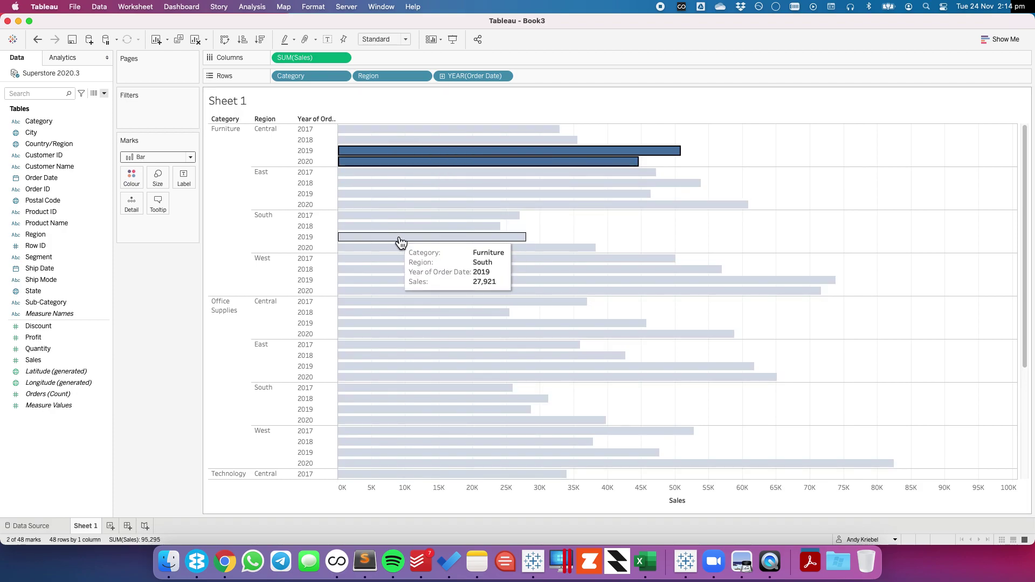
{"action": "left_click", "coordinate": [746, 162]}
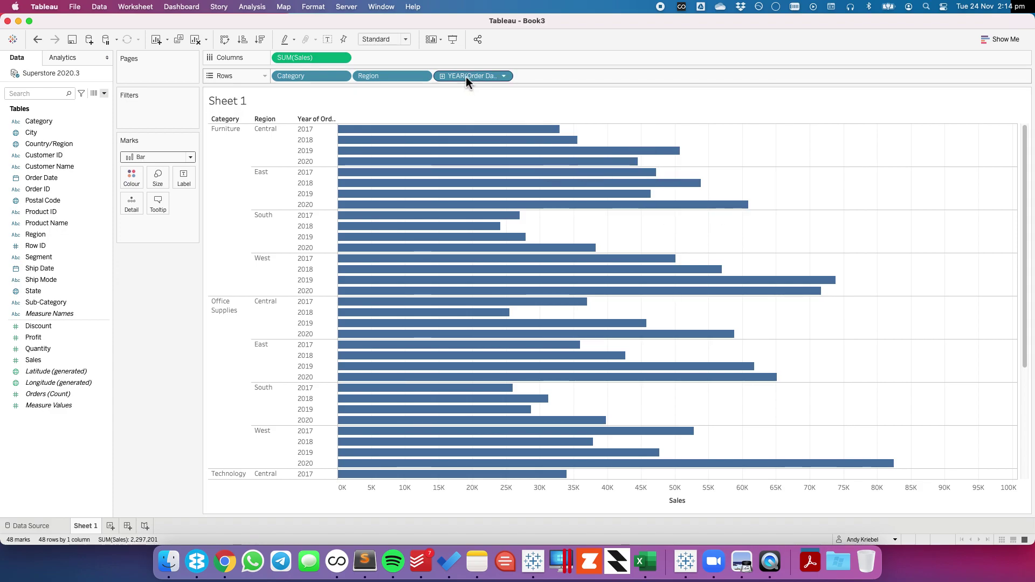
- Remove YEAR(Order Date) and SUM(Sales) from the view and start a calculated field named Sales 2020
{"action": "left_click_drag", "start_coordinate": [465, 76], "coordinate": [162, 290]}
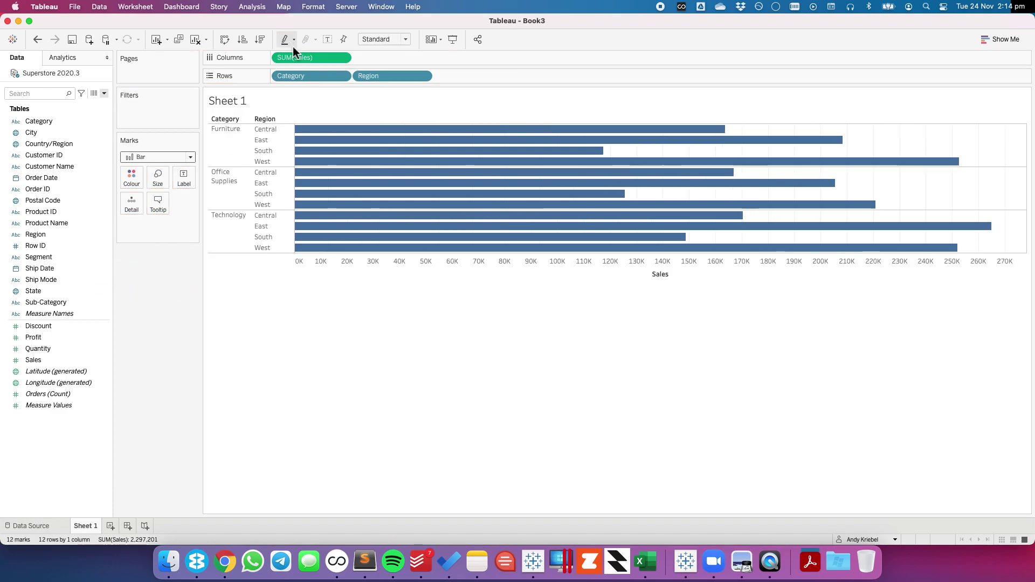
{"action": "left_click_drag", "start_coordinate": [294, 56], "coordinate": [147, 290]}
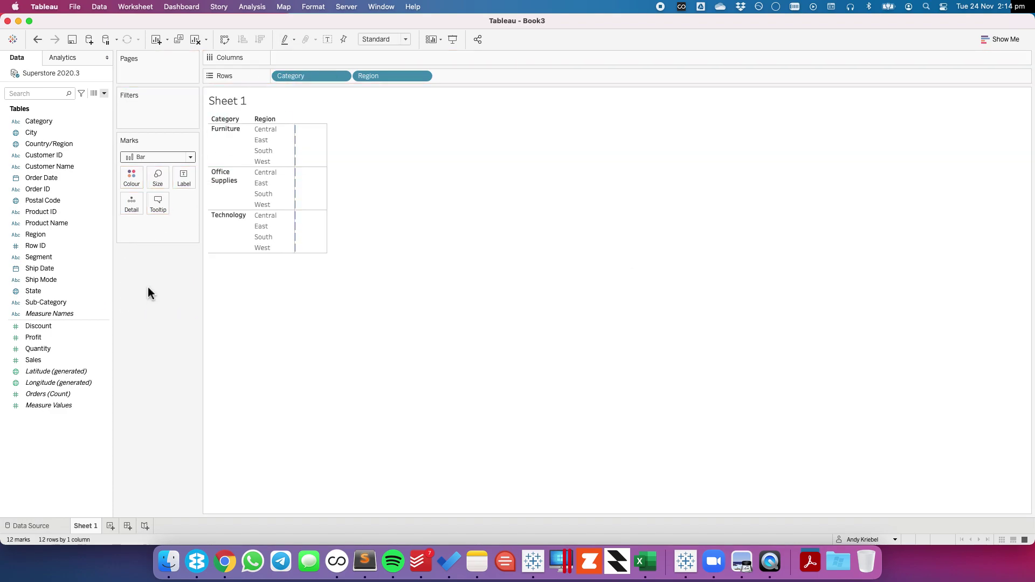
{"action": "left_click", "coordinate": [104, 93]}
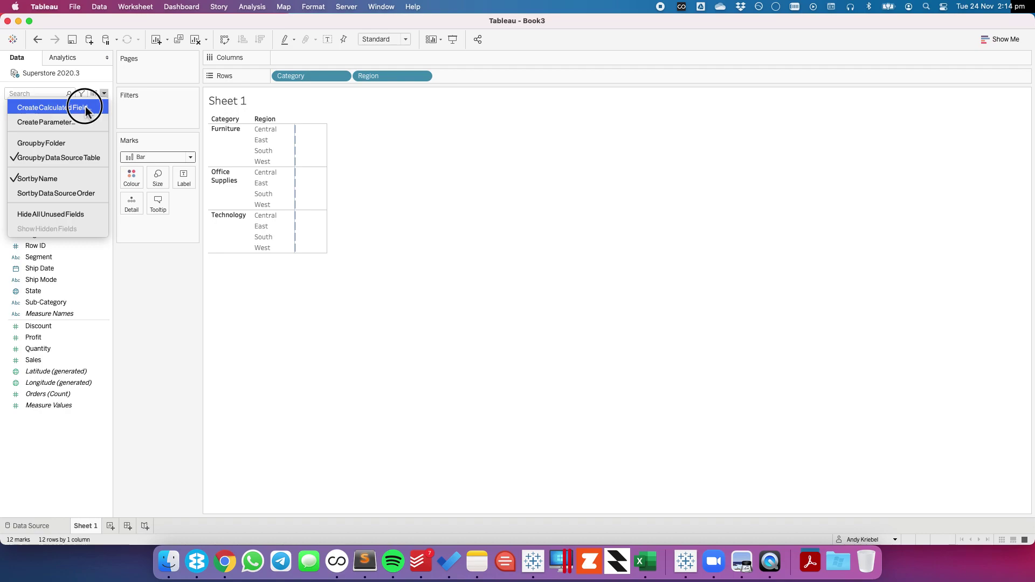
{"action": "left_click", "coordinate": [88, 104]}
{"action": "type", "text": "Sal"}
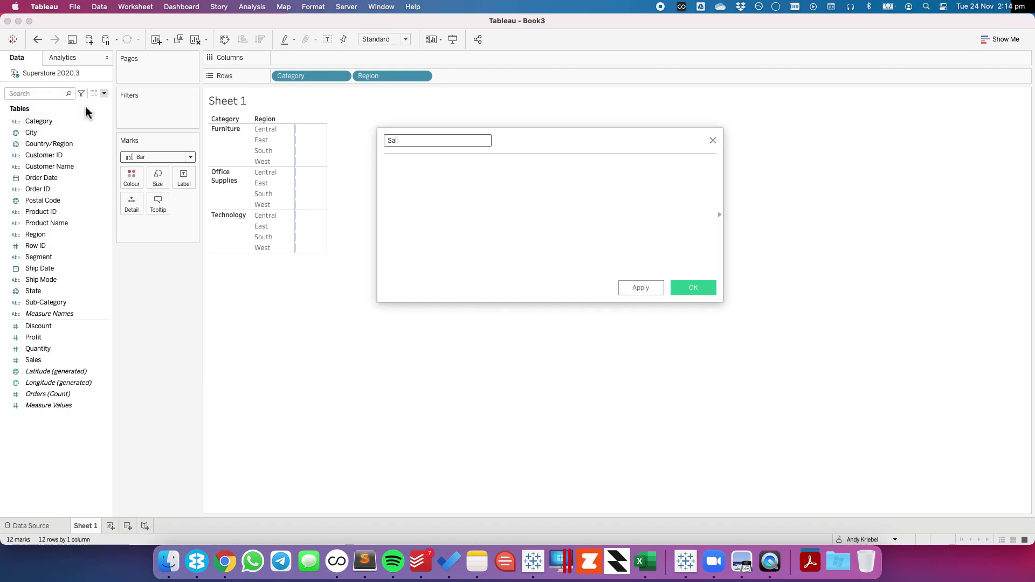
{"action": "type", "text": "es 2020"}
{"action": "key", "text": "Tab"}
- Enter IF YEAR([Order Date])=2020 THEN [Sales] ELSE 0 END as the formula and save it
{"action": "type", "text": "IF year"}
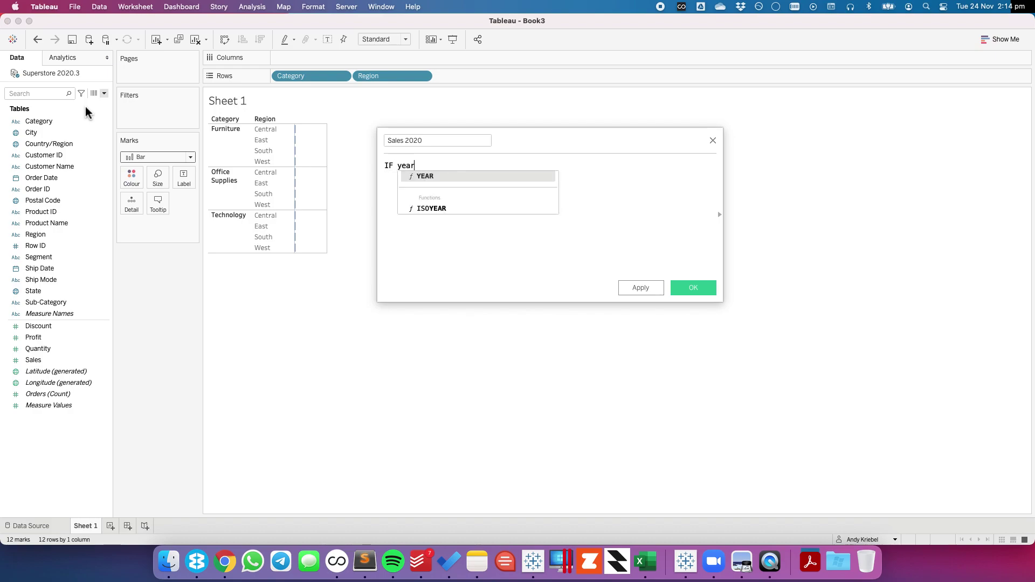
{"action": "key", "text": "Return"}
{"action": "type", "text": "orde"}
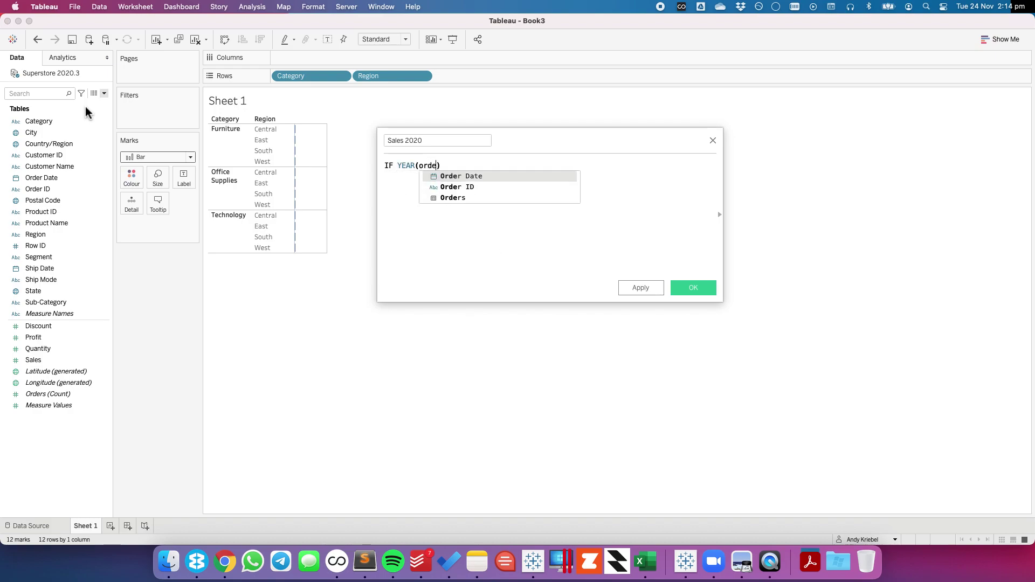
{"action": "key", "text": "Return"}
{"action": "type", "text": ")=2020"}
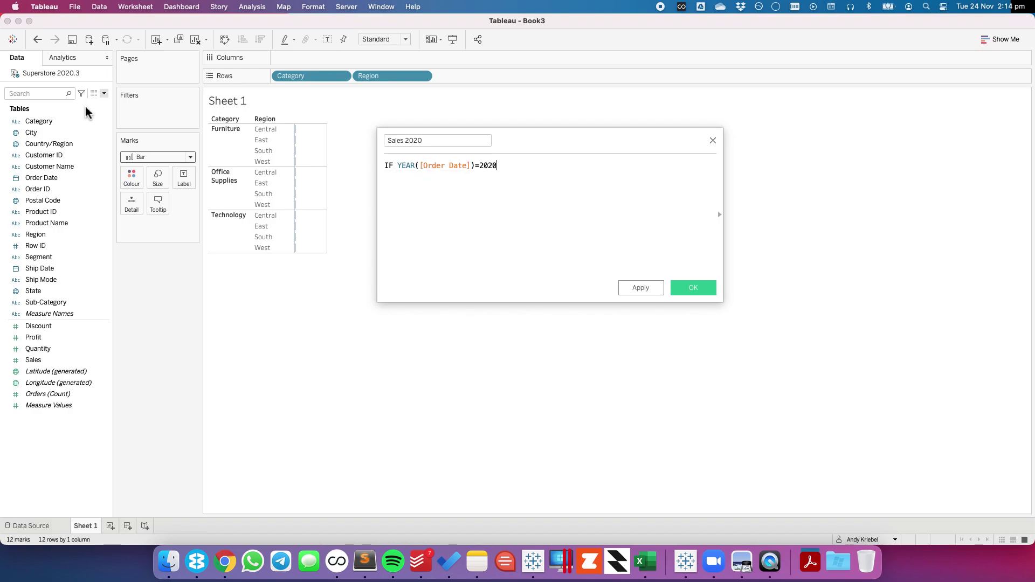
{"action": "key", "text": "Return"}
{"action": "type", "text": "THEN [Sales"}
{"action": "key", "text": "Return"}
{"action": "key", "text": "Return"}
{"action": "type", "text": "EL"}
{"action": "key", "text": "Return"}
{"action": "type", "text": "0"}
{"action": "key", "text": "Return"}
{"action": "type", "text": "END"}
{"action": "key", "text": "Return"}
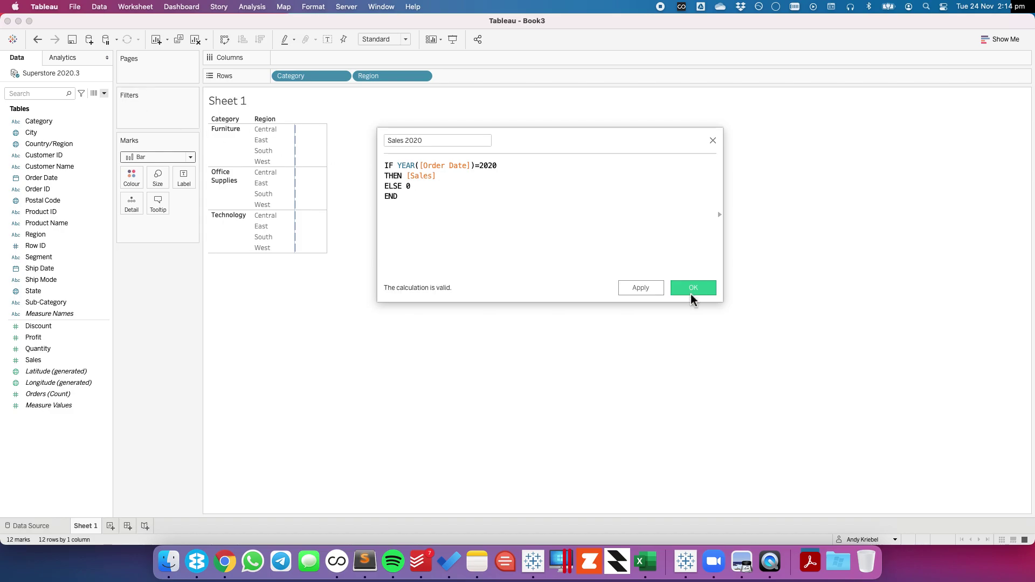
{"action": "left_click", "coordinate": [693, 290]}
- Duplicate Sales 2020 and turn the copy into Sales 2019, with 2019 in its formula
{"action": "right_click", "coordinate": [72, 370]}
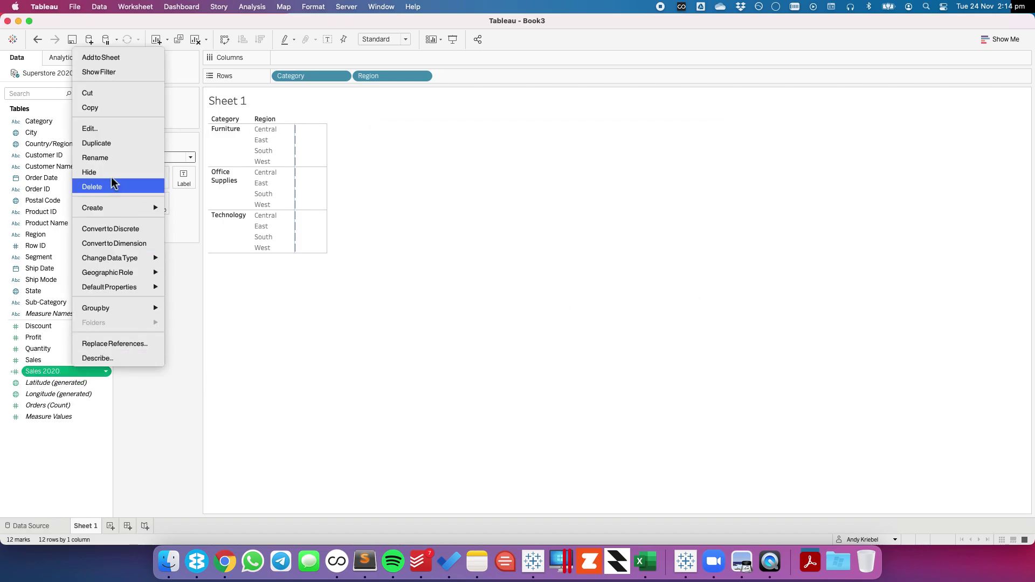
{"action": "left_click", "coordinate": [109, 141]}
{"action": "right_click", "coordinate": [76, 384]}
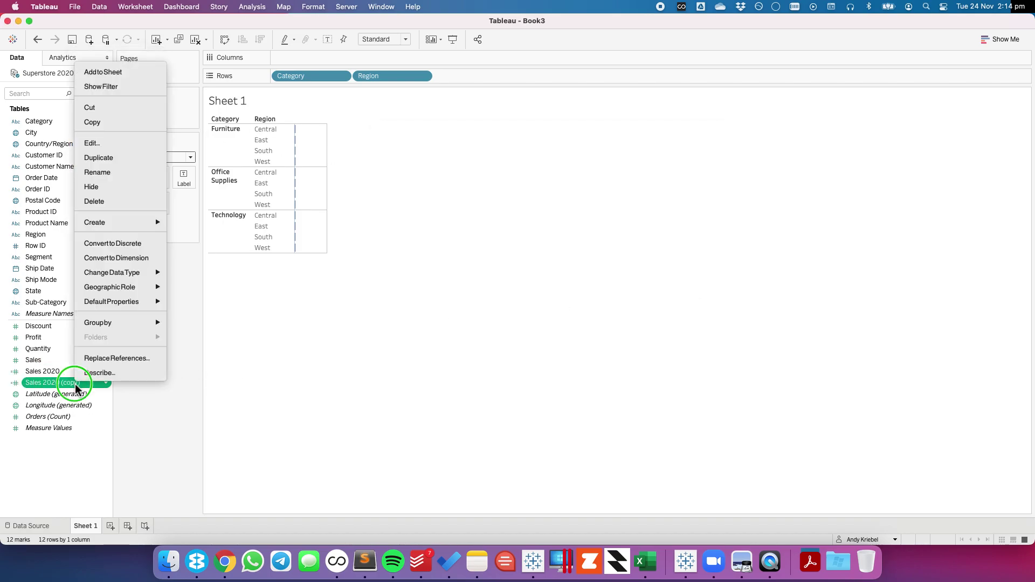
{"action": "left_click", "coordinate": [110, 143]}
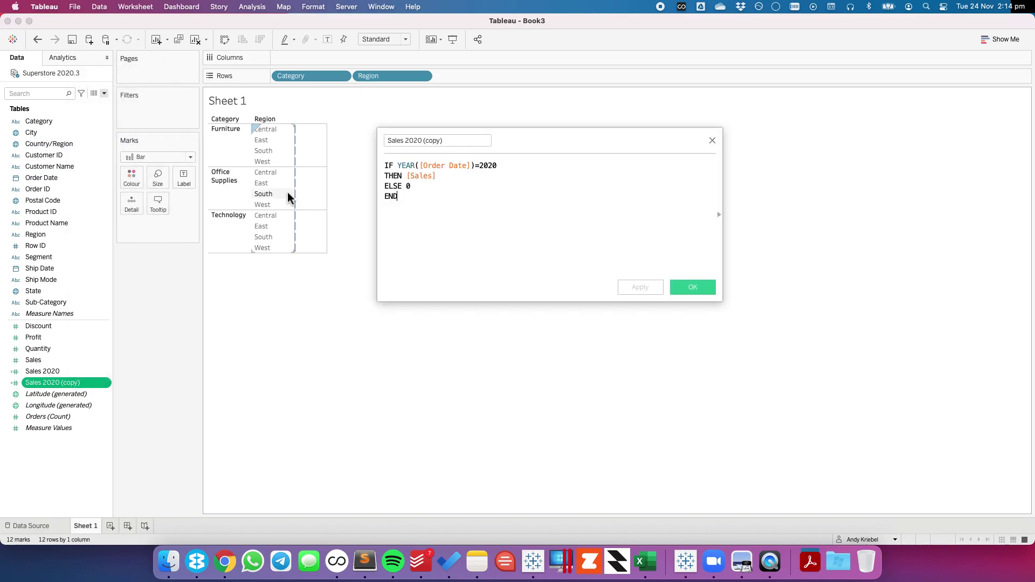
{"action": "left_click", "coordinate": [417, 143]}
{"action": "left_click_drag", "start_coordinate": [416, 143], "coordinate": [503, 143]}
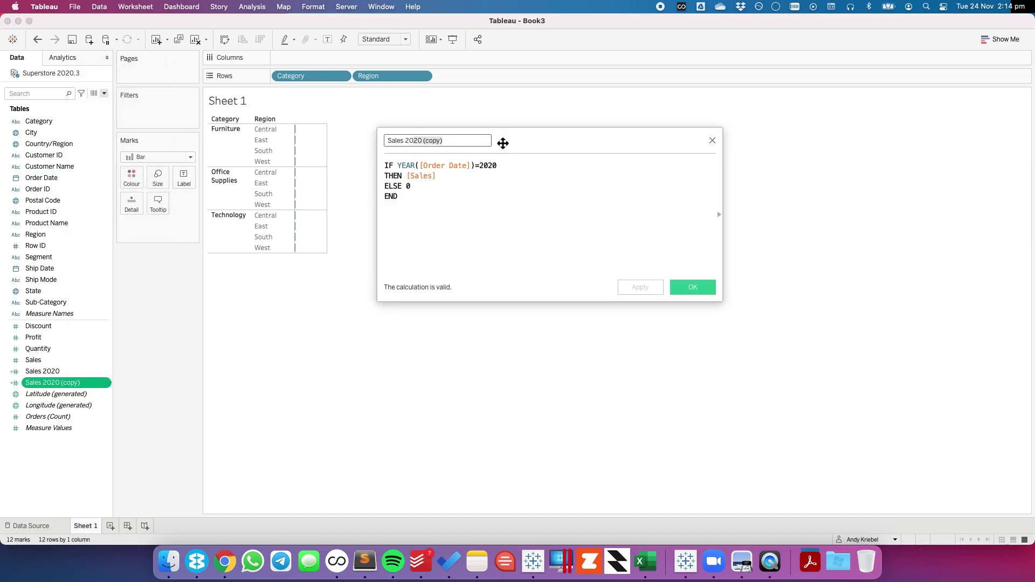
{"action": "type", "text": "19"}
{"action": "left_click", "coordinate": [519, 168]}
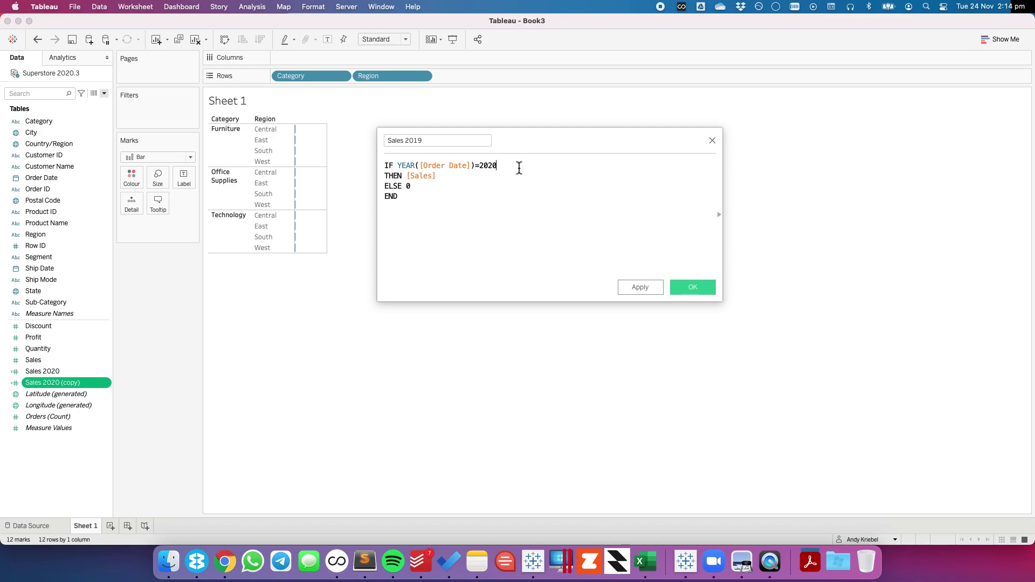
{"action": "key", "text": "BackSpace"}
{"action": "type", "text": "19"}
{"action": "left_click", "coordinate": [688, 289]}
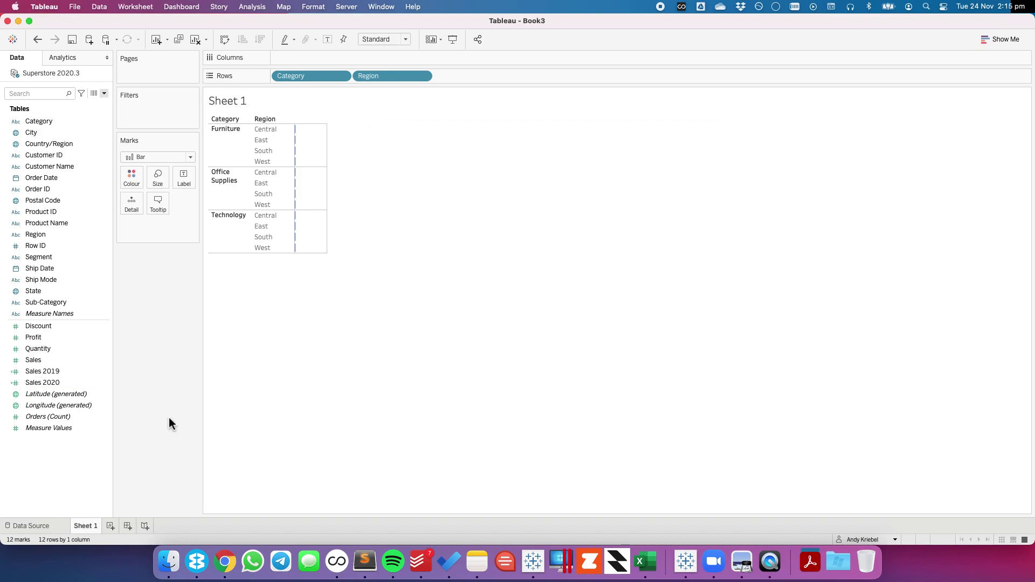
- Duplicate Sales 2020 again and place Sales 2020 on Columns
{"action": "right_click", "coordinate": [61, 383]}
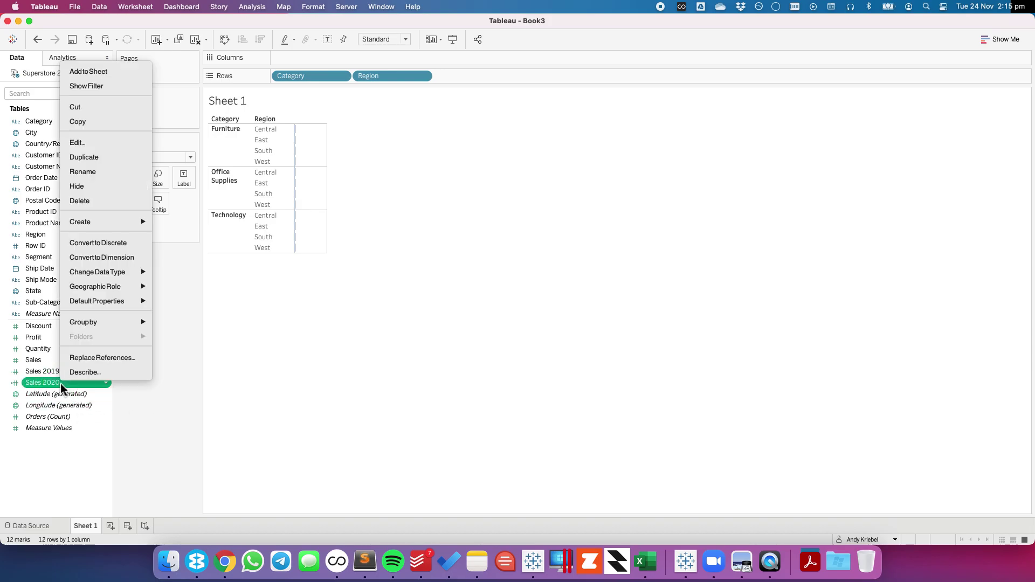
{"action": "left_click", "coordinate": [100, 157]}
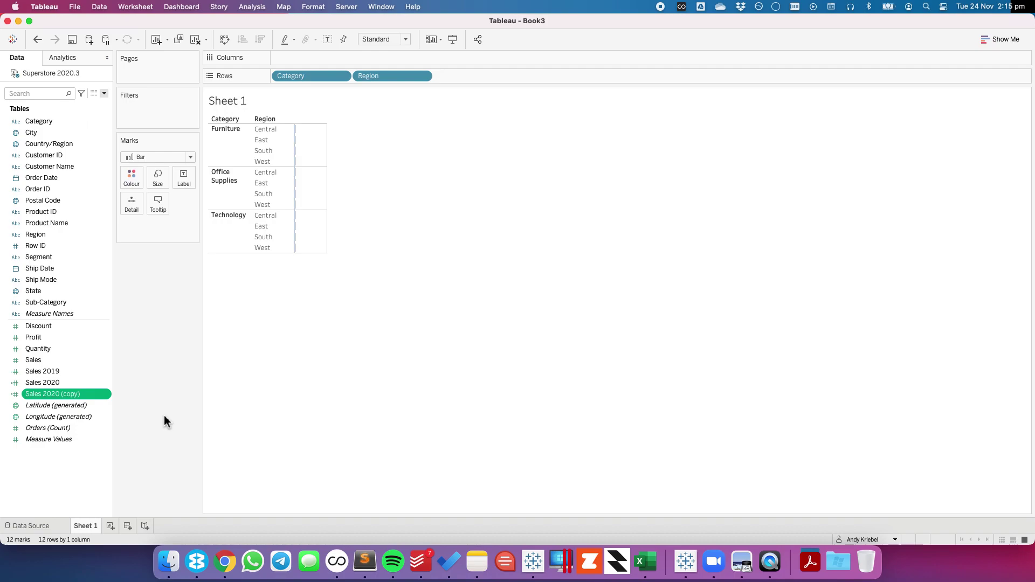
{"action": "mouse_move", "coordinate": [57, 380]}
{"action": "left_mouse_down"}
{"action": "mouse_move", "coordinate": [278, 87]}
{"action": "mouse_move", "coordinate": [320, 55]}
{"action": "left_mouse_up"}
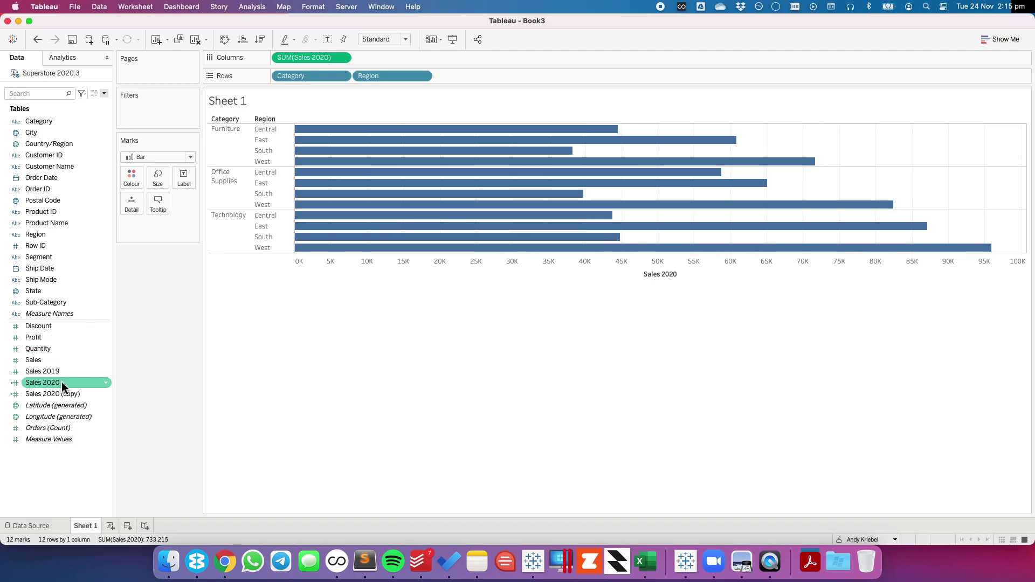
- Drop Sales 2019 onto the Sales 2020 axis so both share one Measure Values axis
{"action": "left_click_drag", "start_coordinate": [58, 380], "coordinate": [491, 268]}
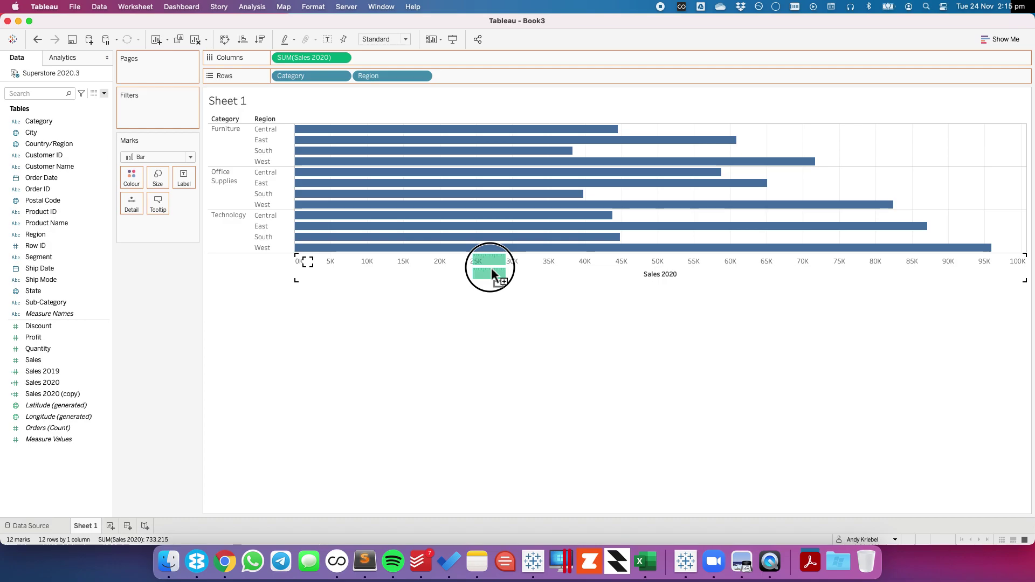
{"action": "left_click_drag", "start_coordinate": [491, 268], "coordinate": [491, 268]}
{"action": "left_click_drag", "start_coordinate": [491, 267], "coordinate": [491, 268]}
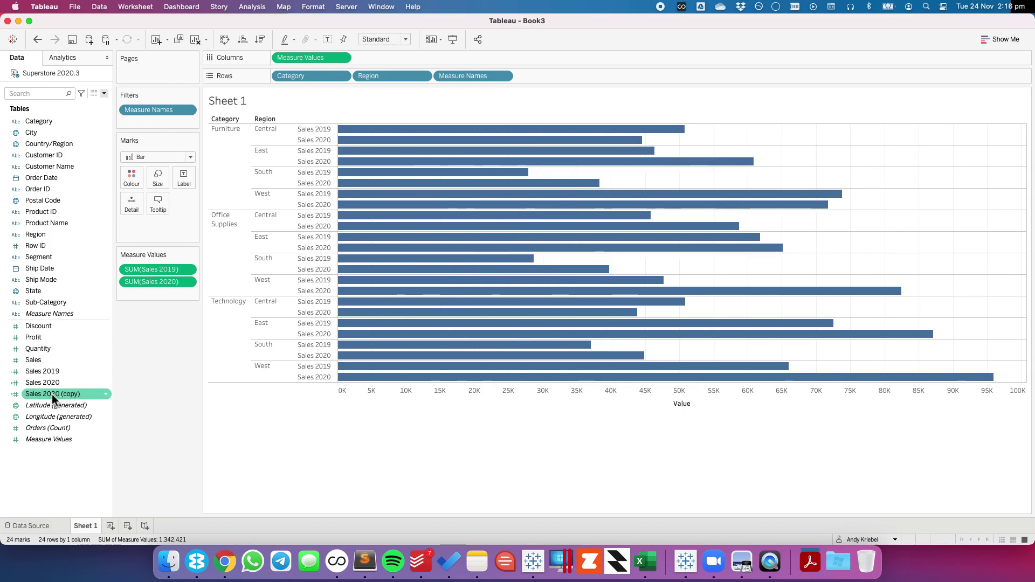
- Add Sales 2020 (copy) as a dual axis and synchronise it with the Sales axis
{"action": "left_click_drag", "start_coordinate": [65, 393], "coordinate": [512, 132]}
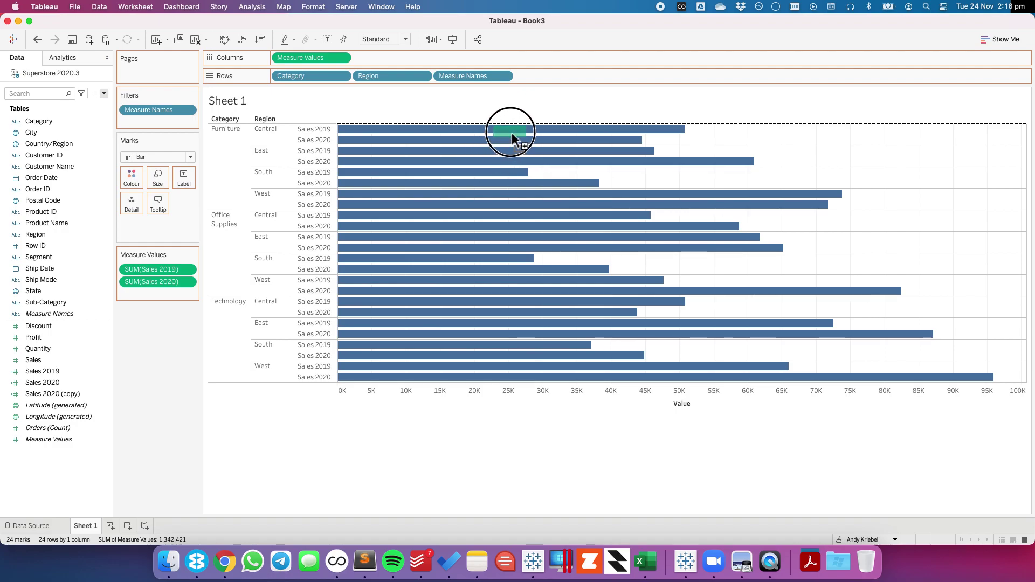
{"action": "left_click_drag", "start_coordinate": [512, 131], "coordinate": [513, 132]}
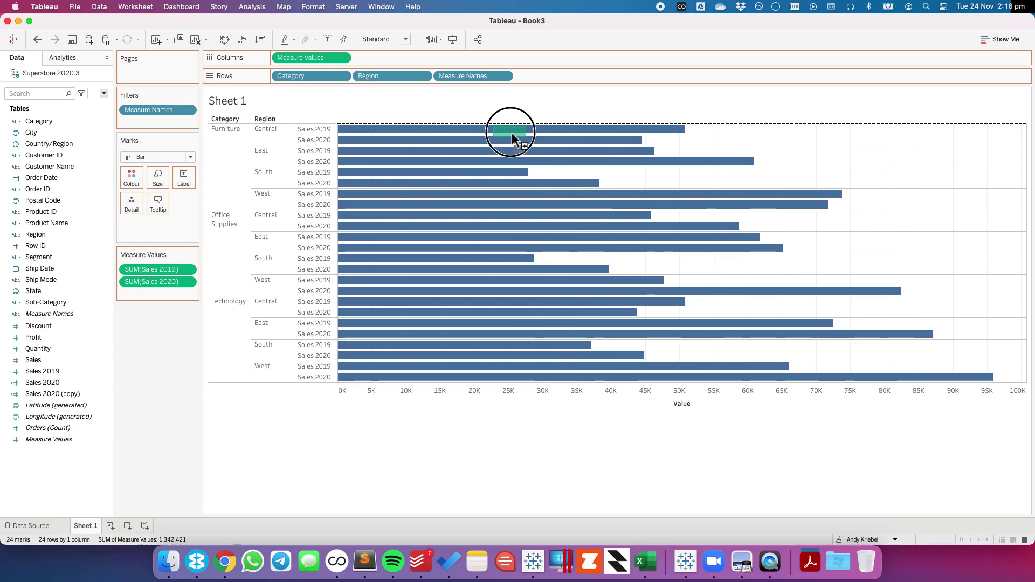
{"action": "left_click_drag", "start_coordinate": [512, 132], "coordinate": [511, 132]}
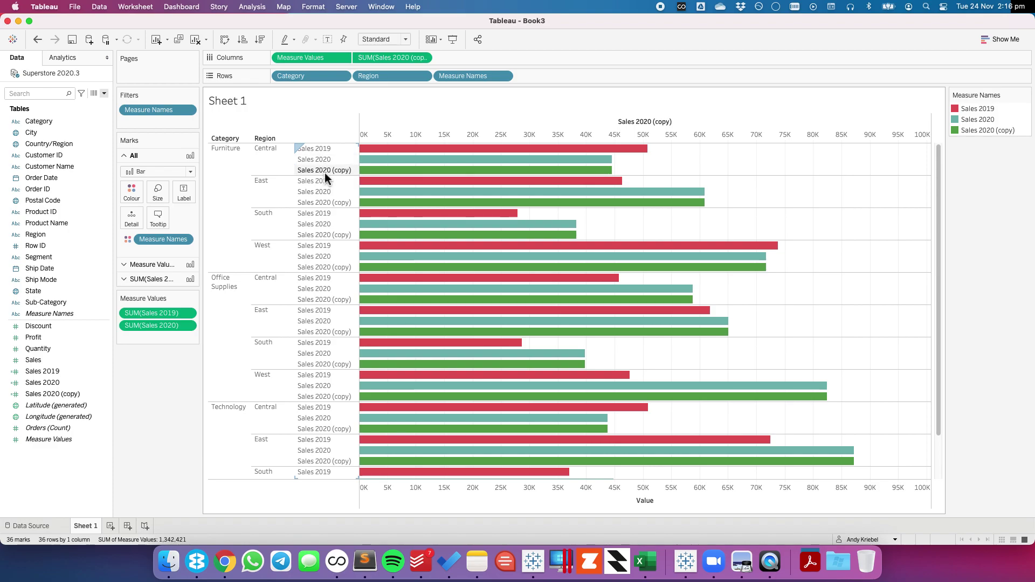
{"action": "right_click", "coordinate": [478, 134]}
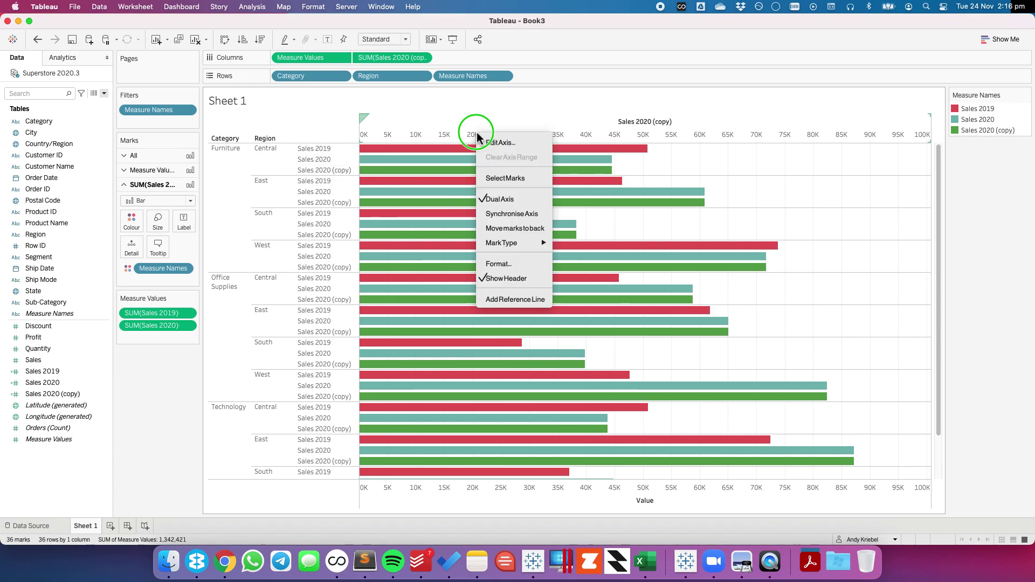
{"action": "left_click", "coordinate": [503, 214]}
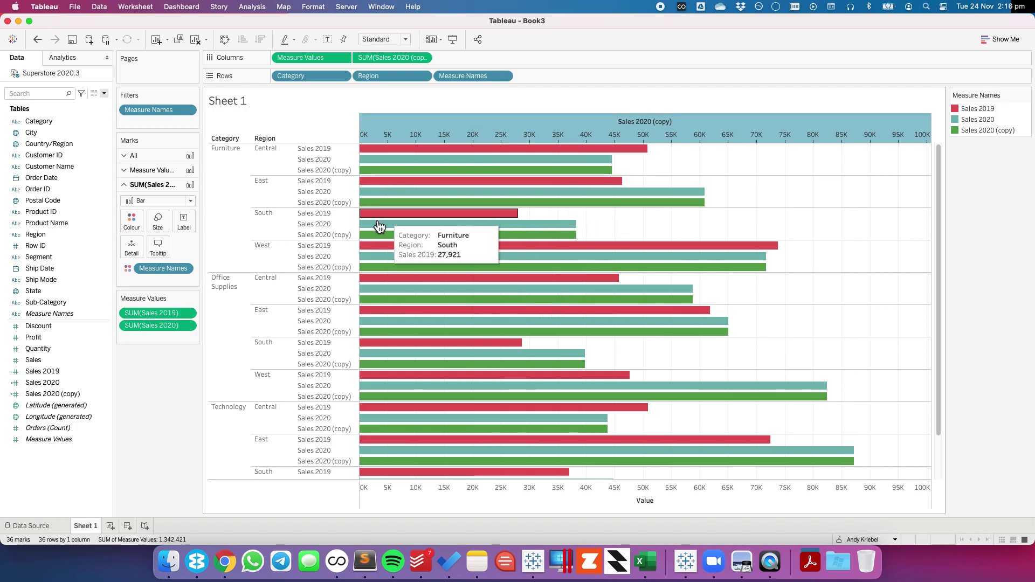
{"action": "left_click", "coordinate": [167, 387]}
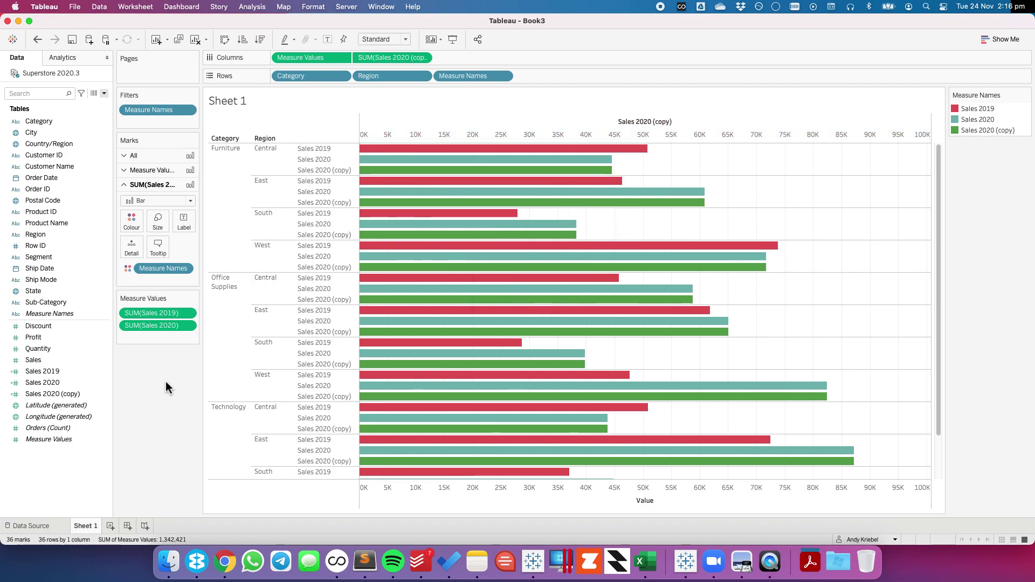
- Change the SUM(Sales 2020 (copy)) mark type to Gantt Bar
{"action": "left_click", "coordinate": [147, 201]}
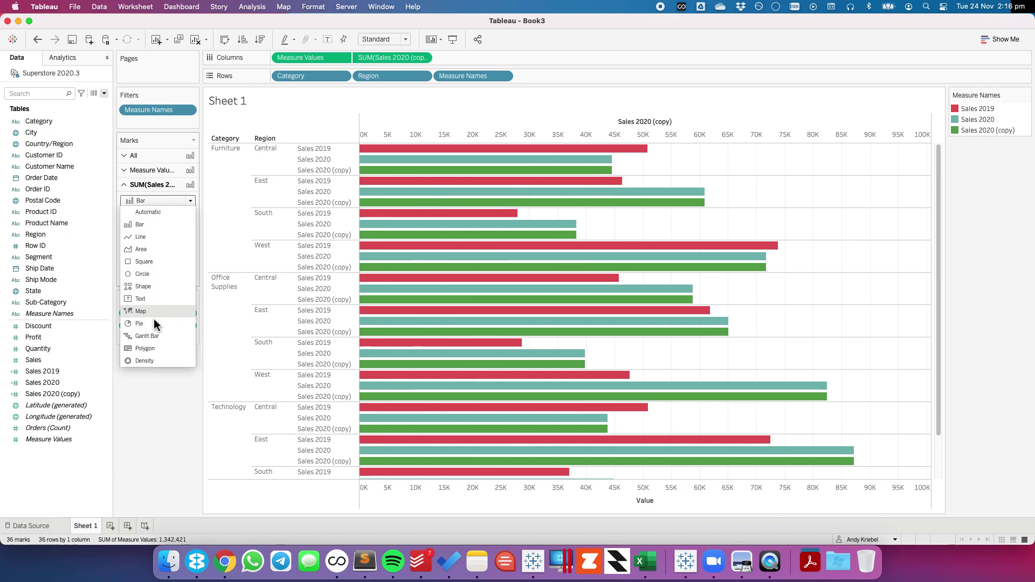
{"action": "left_click", "coordinate": [148, 336]}
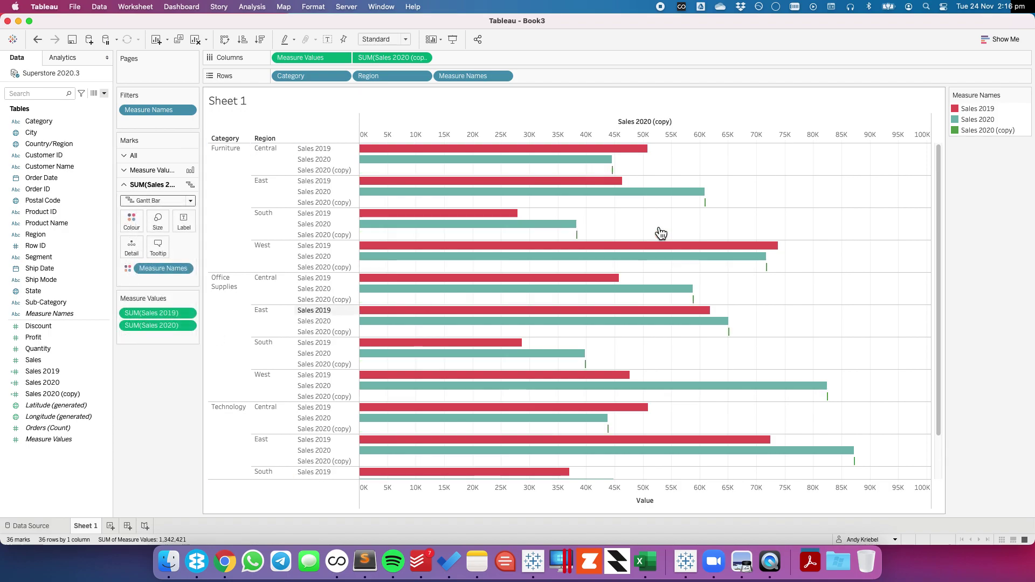
{"action": "mouse_move", "coordinate": [615, 170]}
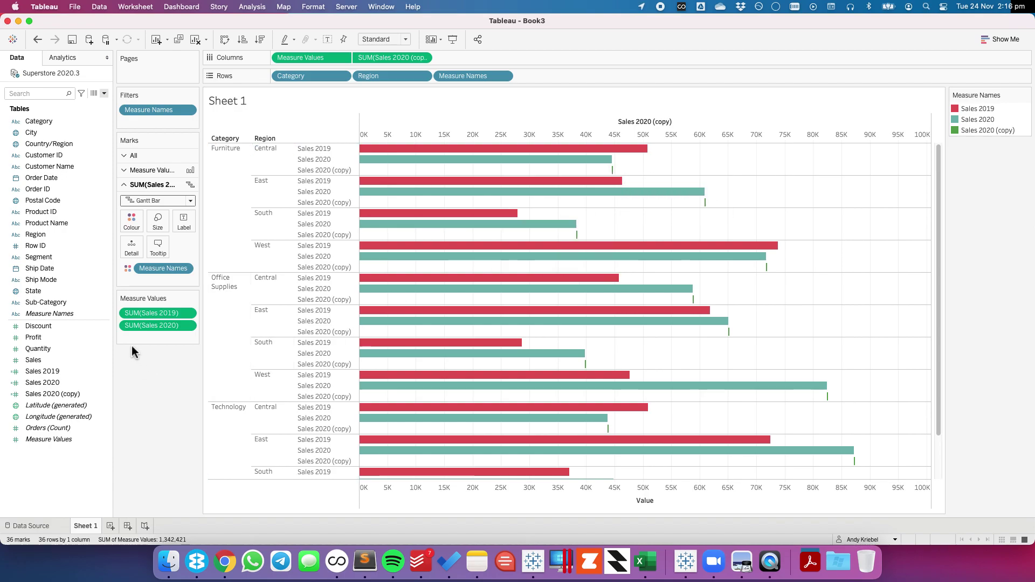
- Add a calculated field Difference with formula SUM([Sales 2019])-SUM([Sales 2020])
{"action": "right_click", "coordinate": [63, 460]}
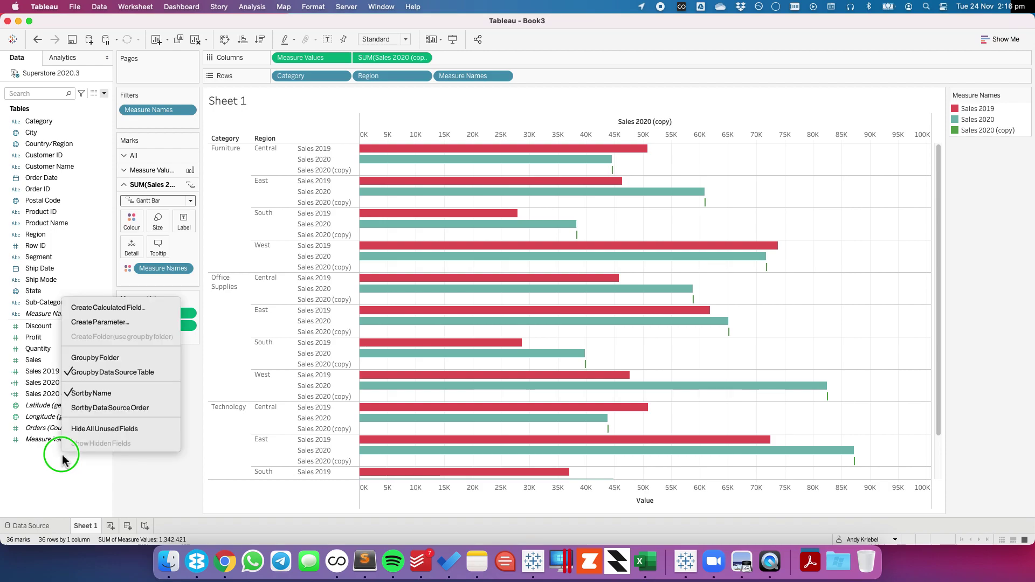
{"action": "left_click", "coordinate": [114, 308]}
{"action": "type", "text": "Differe"}
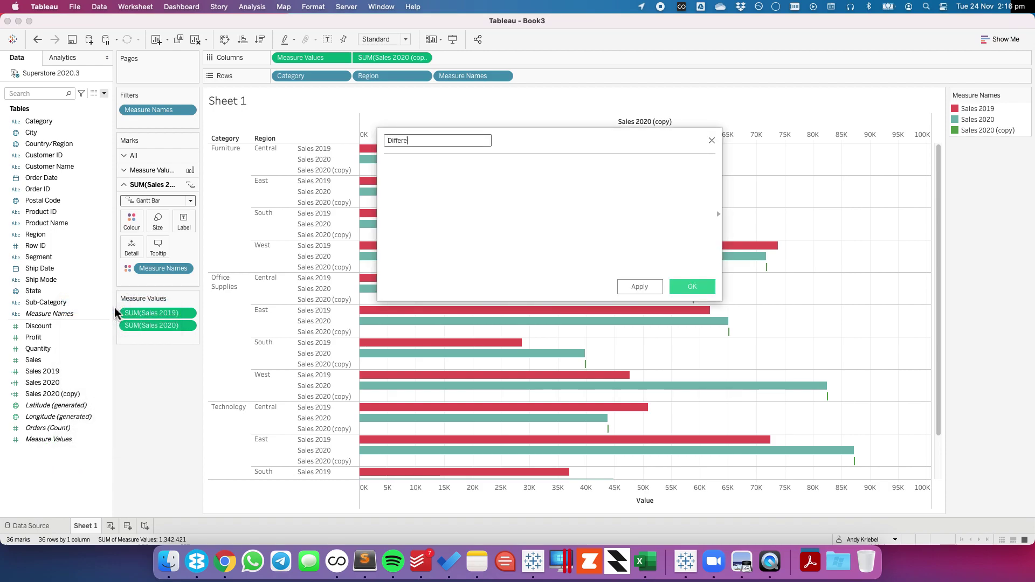
{"action": "type", "text": "nce"}
{"action": "key", "text": "Tab"}
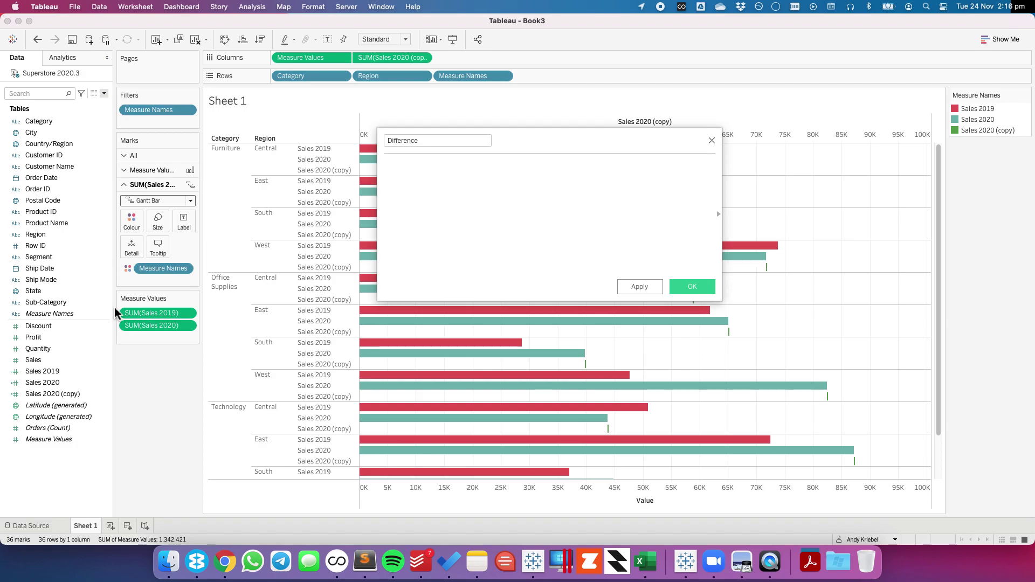
{"action": "left_click_drag", "start_coordinate": [122, 313], "coordinate": [468, 247]}
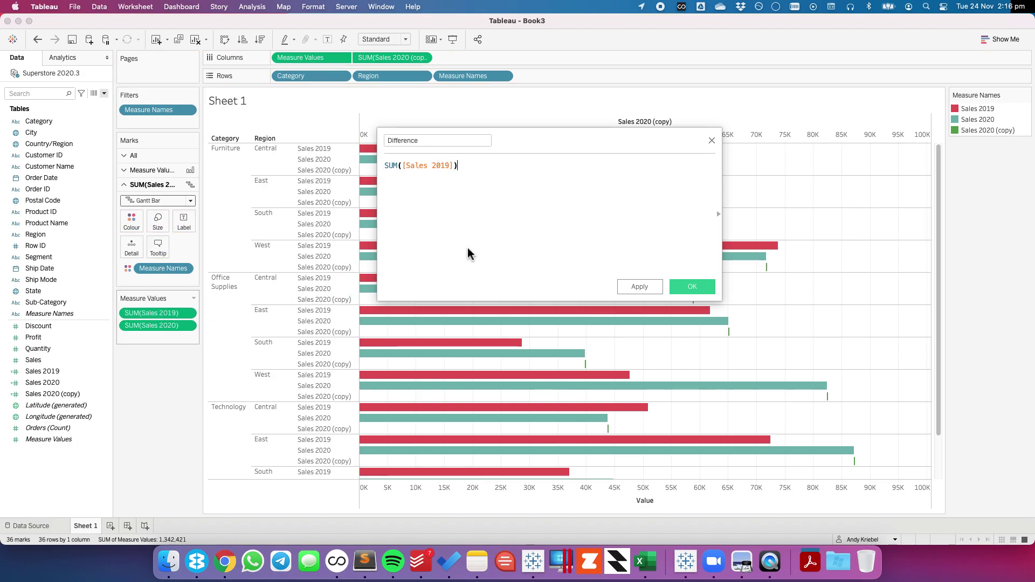
{"action": "type", "text": "-"}
{"action": "left_click_drag", "start_coordinate": [162, 325], "coordinate": [505, 245]}
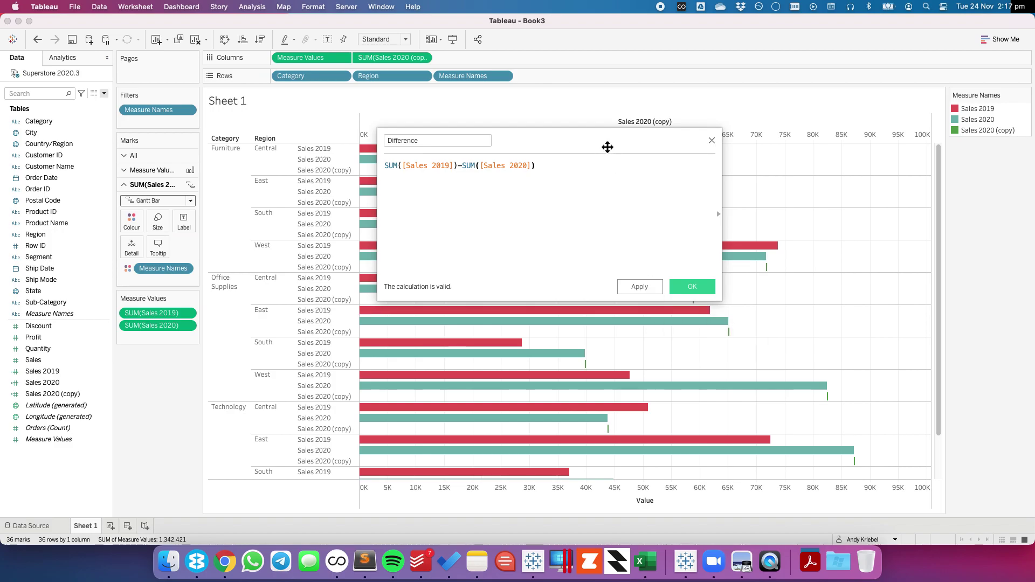
{"action": "left_click_drag", "start_coordinate": [608, 145], "coordinate": [602, 296]}
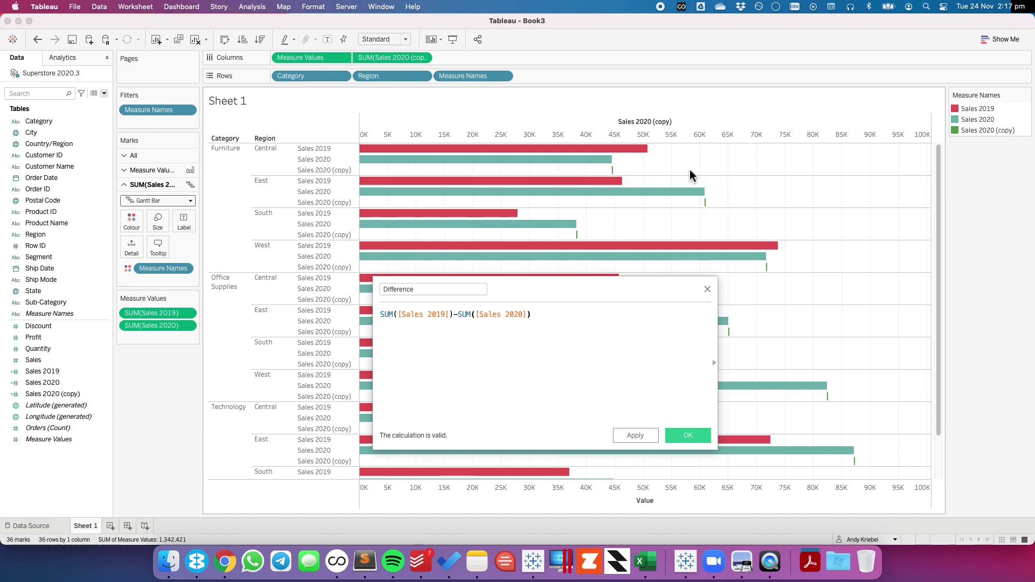
{"action": "left_click", "coordinate": [688, 437]}
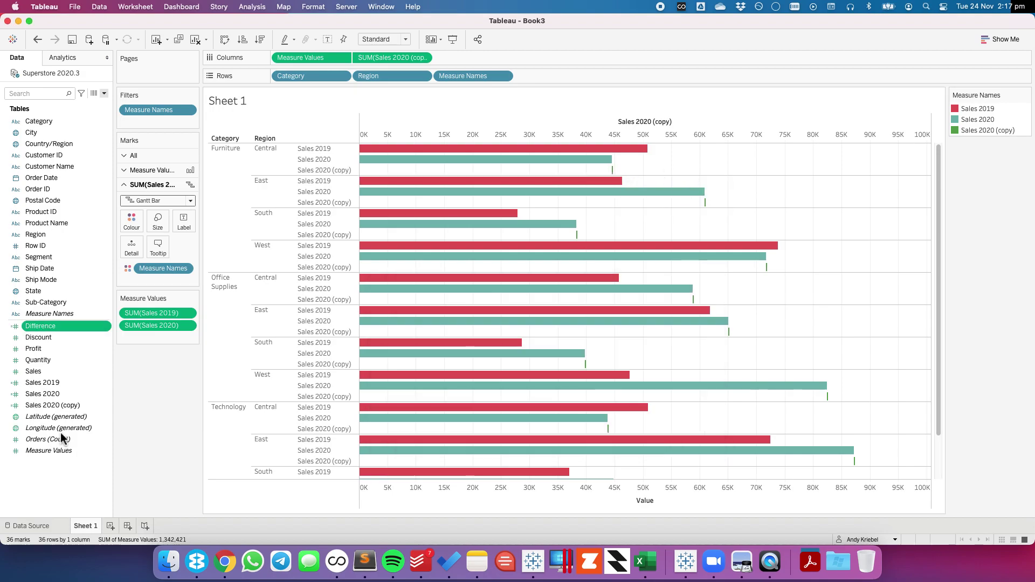
- Size the Gantt bars by Difference and lower the size slider to make them thinner
{"action": "left_click_drag", "start_coordinate": [54, 326], "coordinate": [157, 218]}
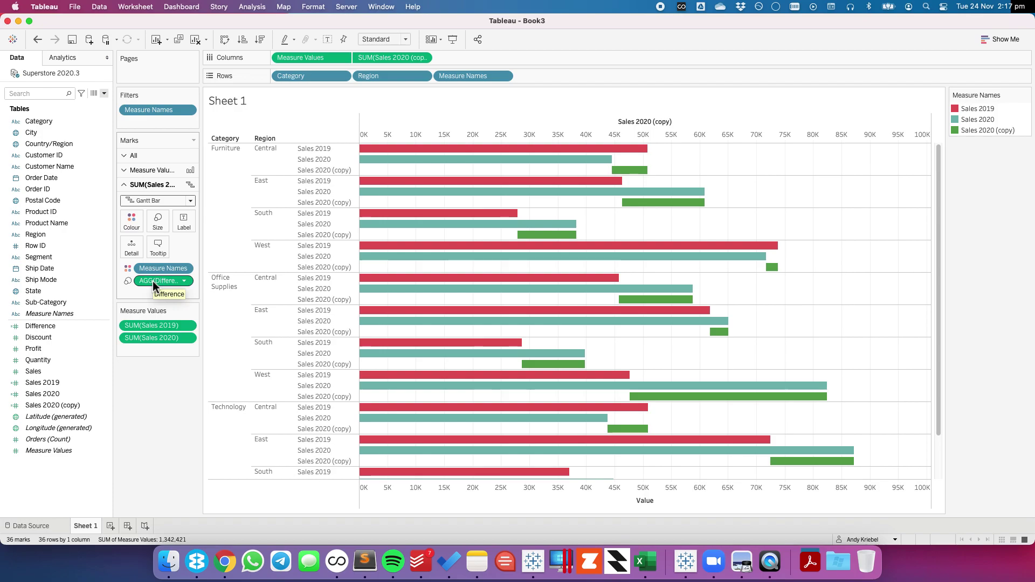
{"action": "left_click", "coordinate": [158, 221]}
{"action": "left_click_drag", "start_coordinate": [220, 249], "coordinate": [172, 250]}
{"action": "left_click", "coordinate": [157, 416]}
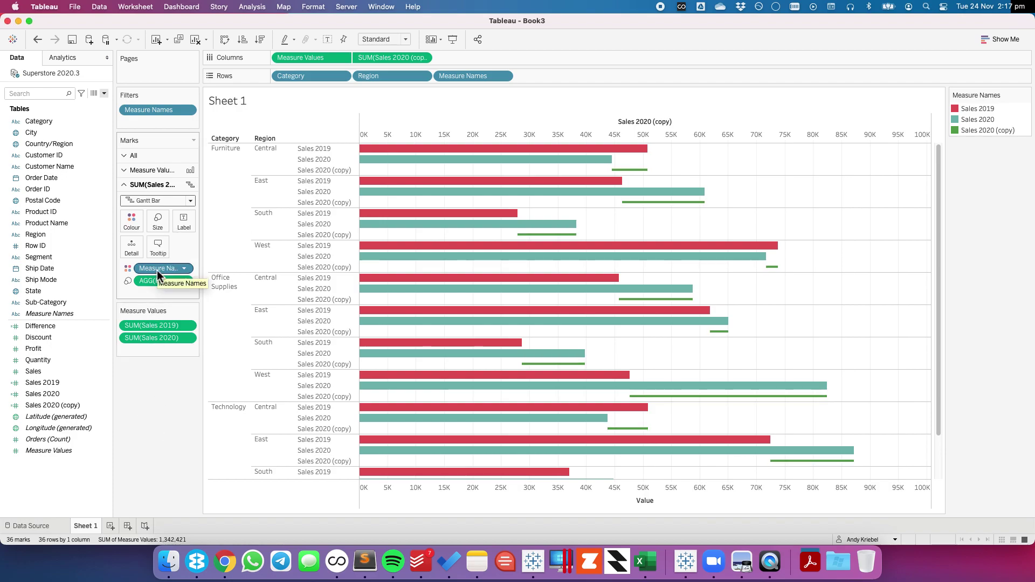
- Open Edit Colours for Measure Names on the Measure Values marks card
{"action": "left_click", "coordinate": [152, 173]}
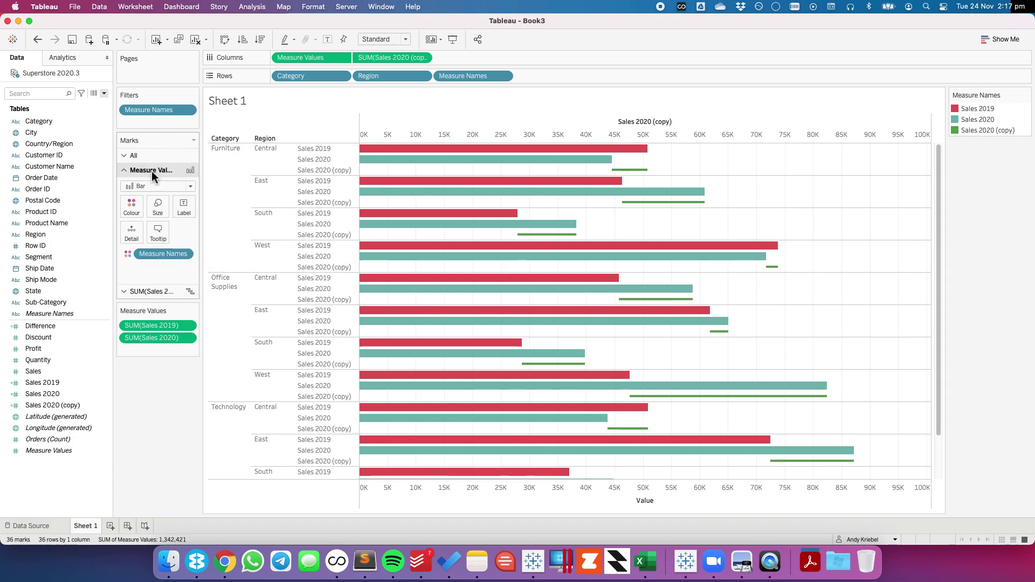
{"action": "left_click", "coordinate": [134, 208]}
{"action": "left_click", "coordinate": [172, 242]}
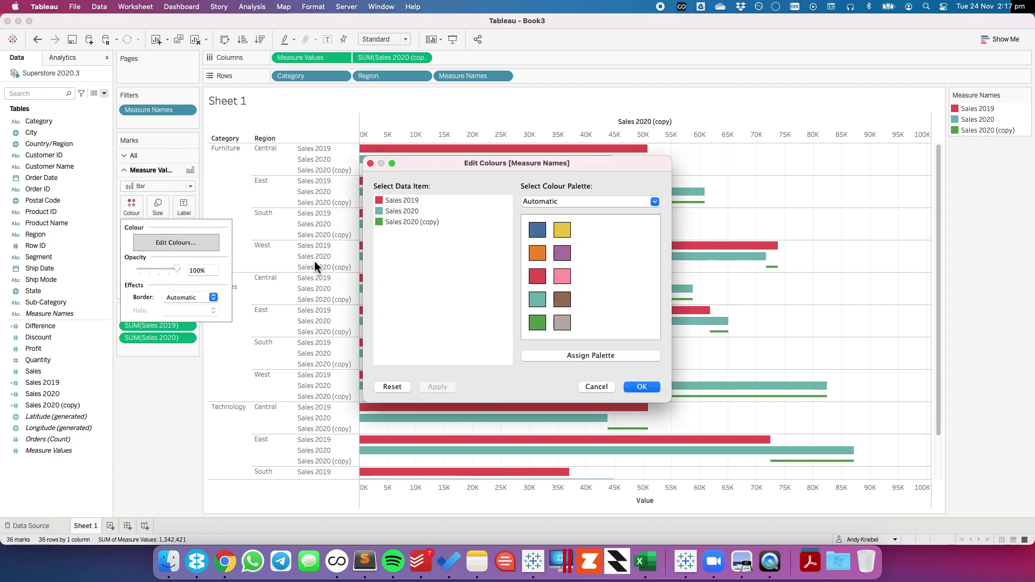
- Assign blue to Sales 2019 and orange to Sales 2020, after trying red and green
{"action": "left_click", "coordinate": [537, 231]}
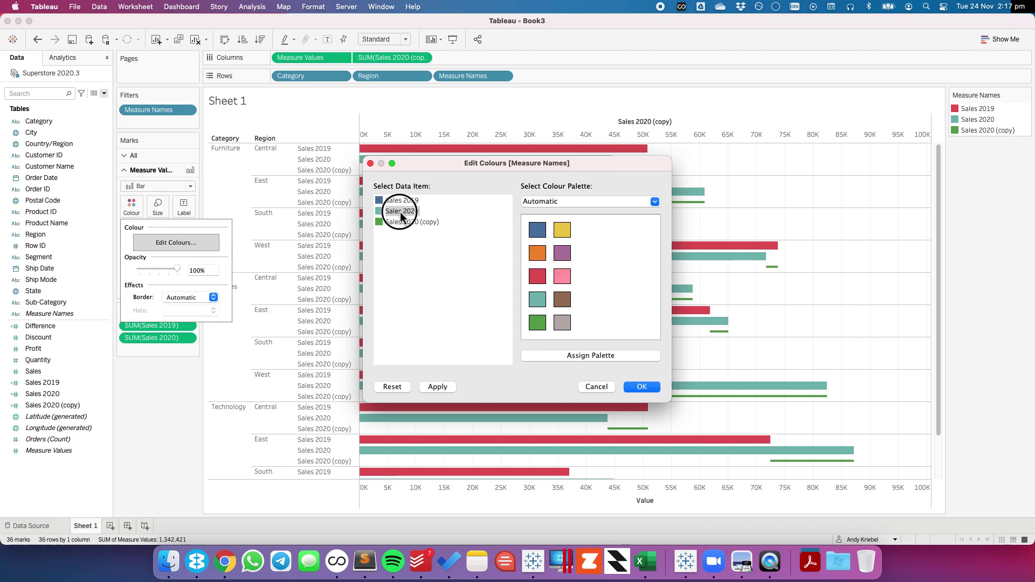
{"action": "left_click", "coordinate": [537, 276]}
{"action": "left_click", "coordinate": [539, 323]}
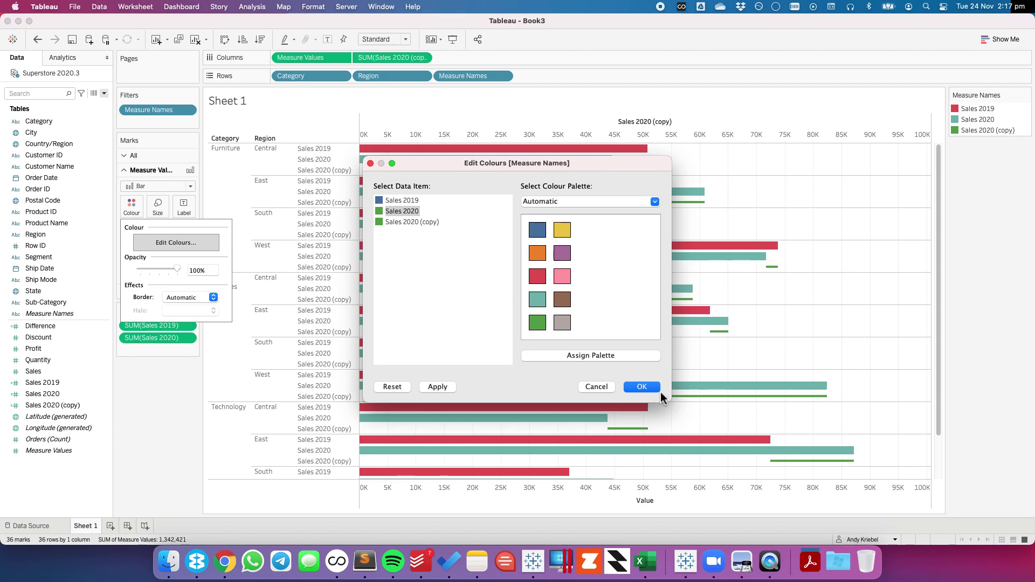
{"action": "left_click", "coordinate": [538, 253]}
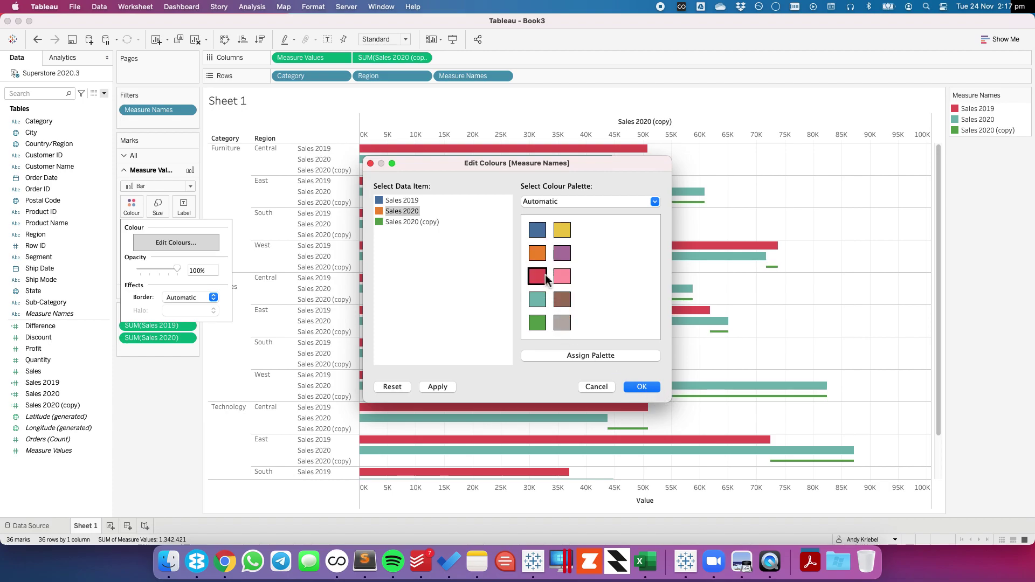
{"action": "left_click", "coordinate": [638, 389]}
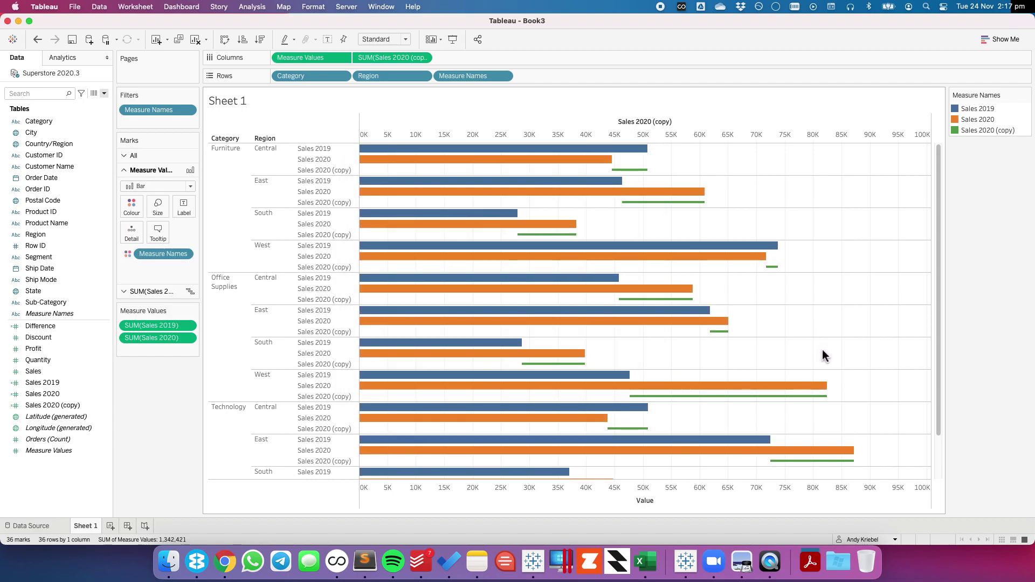
{"action": "mouse_move", "coordinate": [636, 180]}
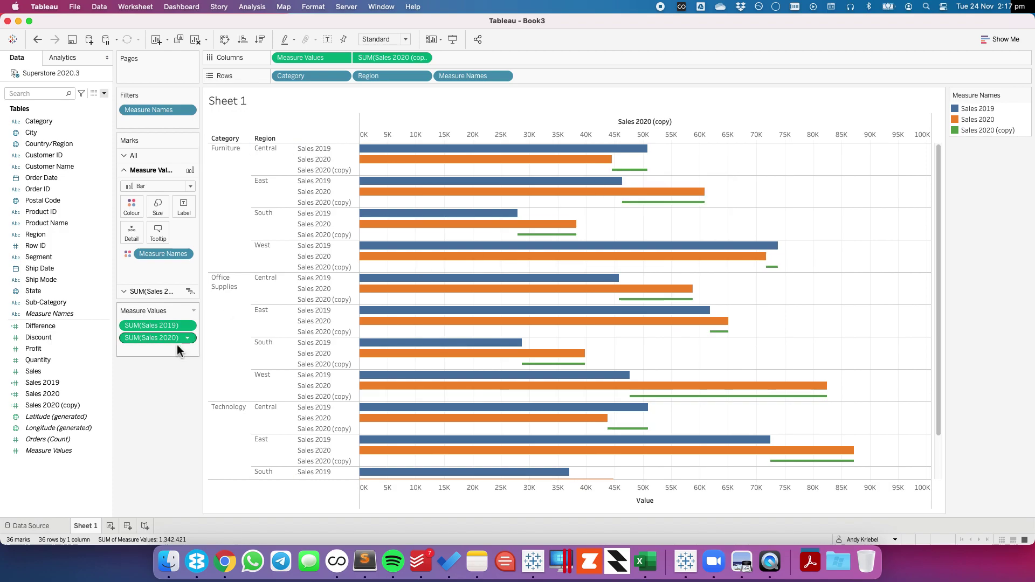
- Create Difference Color as [Difference]>0 and put it on Colour for the Gantt bars
{"action": "right_click", "coordinate": [71, 476]}
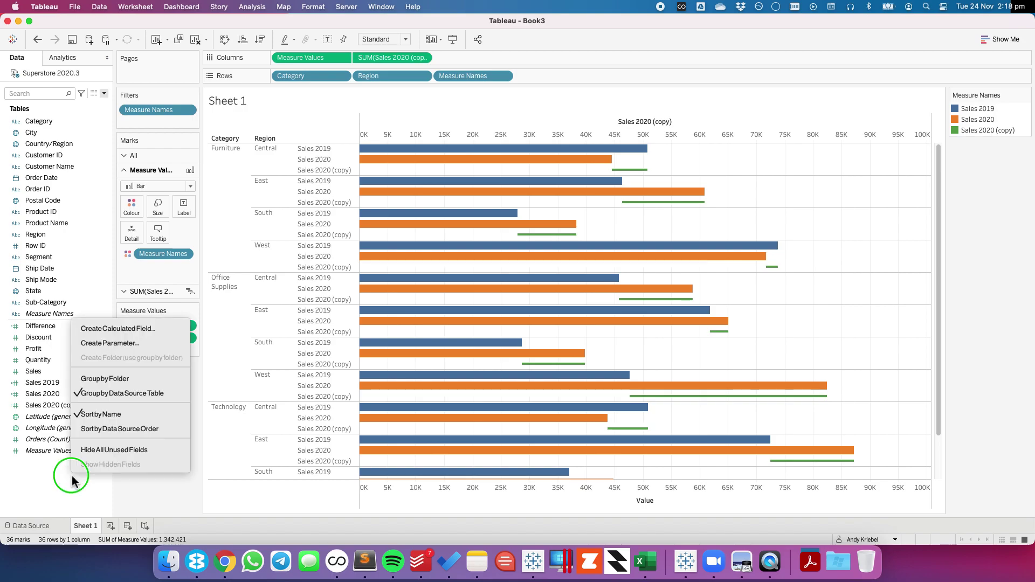
{"action": "left_click", "coordinate": [120, 331]}
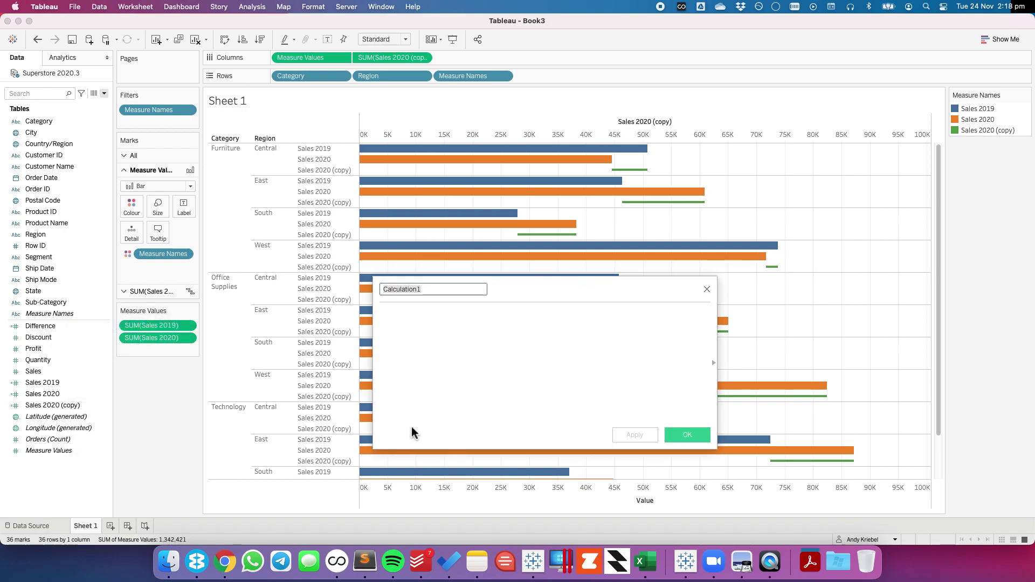
{"action": "type", "text": "Differen"}
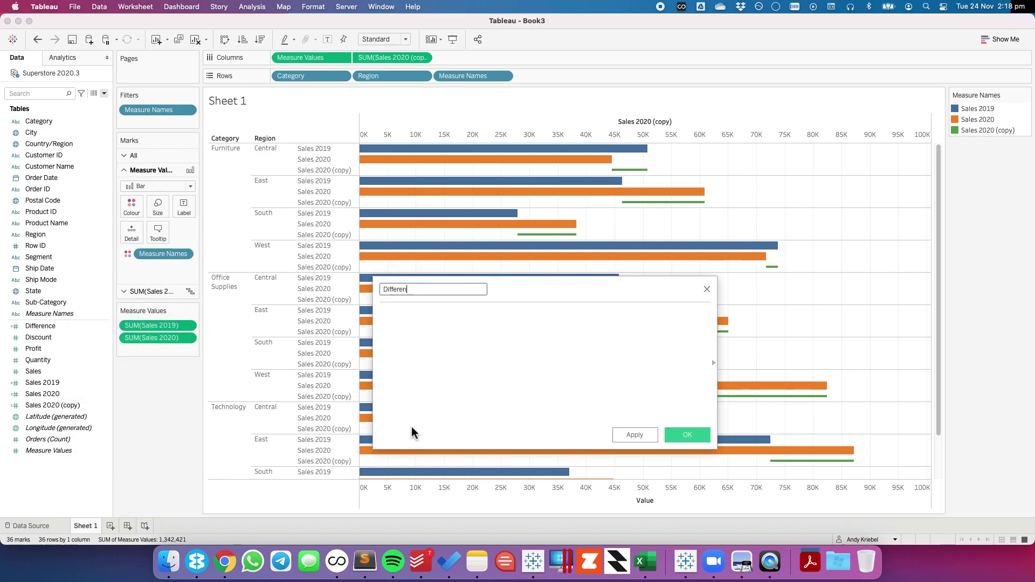
{"action": "type", "text": "ce"}
{"action": "key", "text": "BackSpace"}
{"action": "type", "text": "ce Color"}
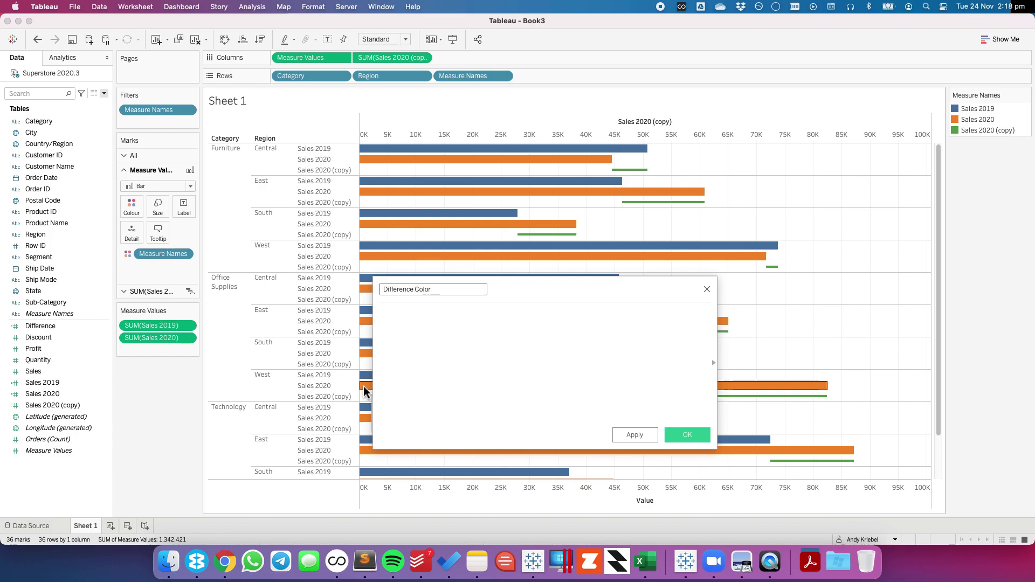
{"action": "left_click_drag", "start_coordinate": [49, 331], "coordinate": [459, 331]}
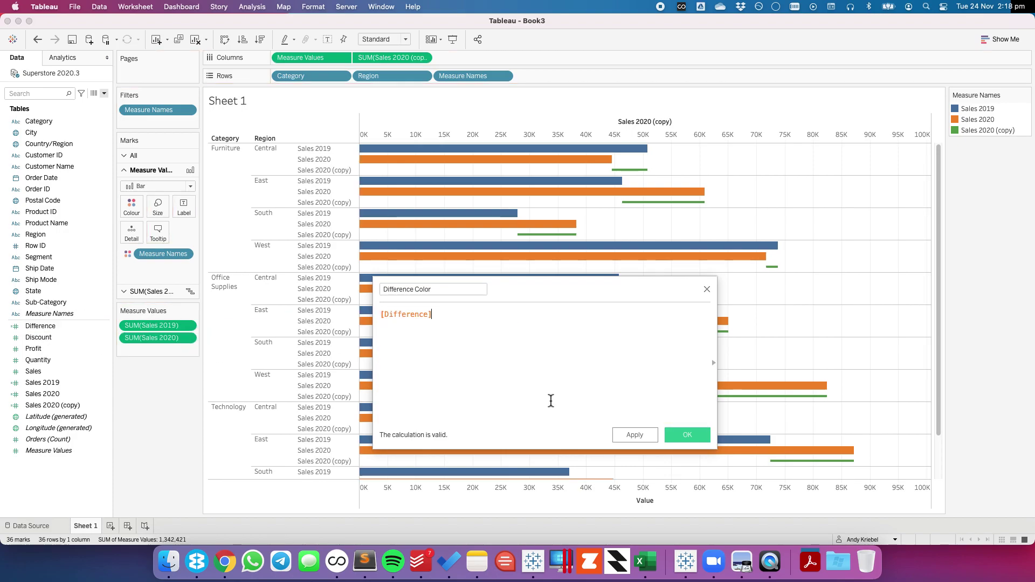
{"action": "type", "text": ">0"}
{"action": "left_click", "coordinate": [694, 436]}
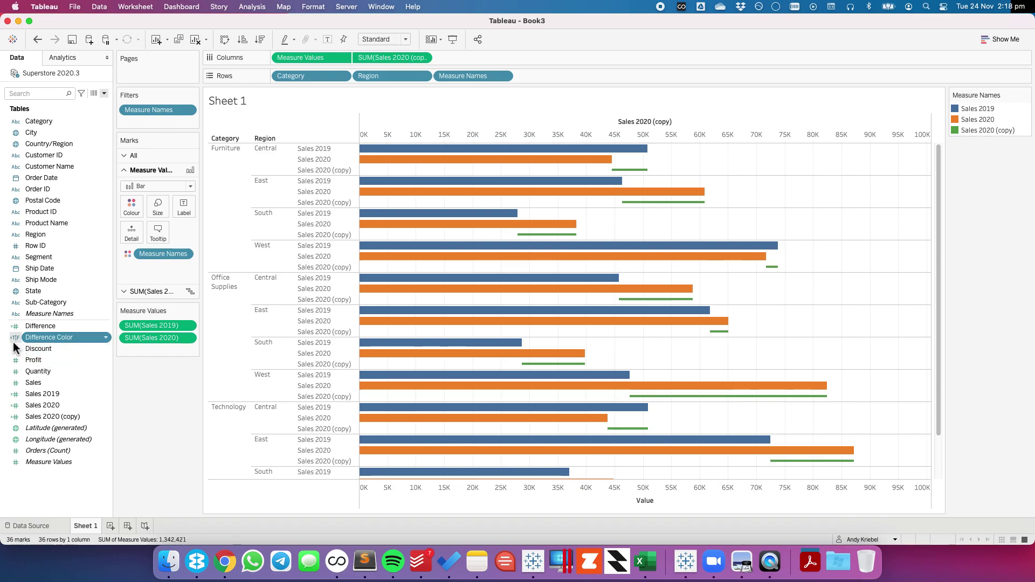
{"action": "left_click_drag", "start_coordinate": [48, 337], "coordinate": [151, 270]}
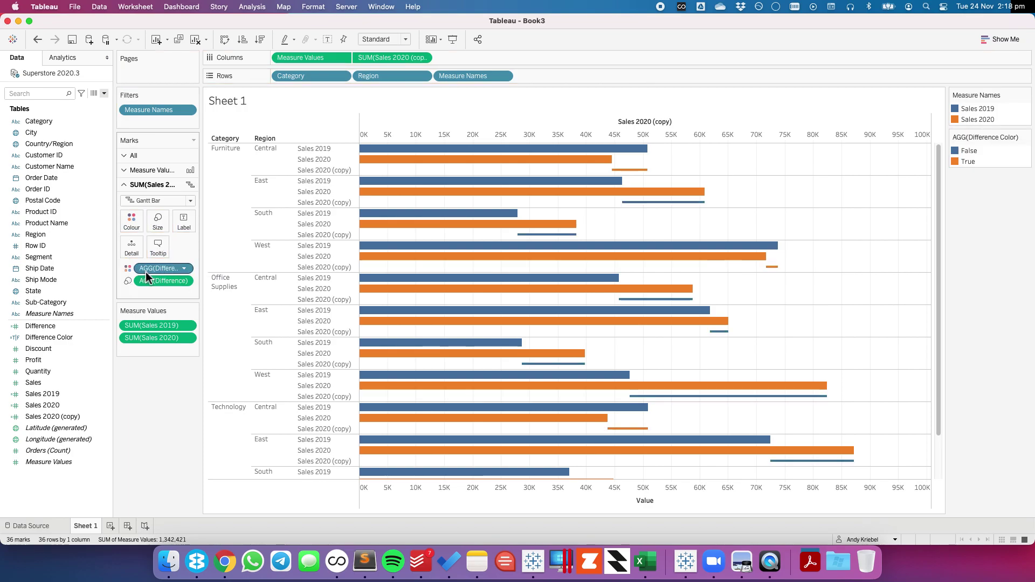
- Recolour the Difference Color legend so False is orange and True is blue
{"action": "double_click", "coordinate": [997, 167]}
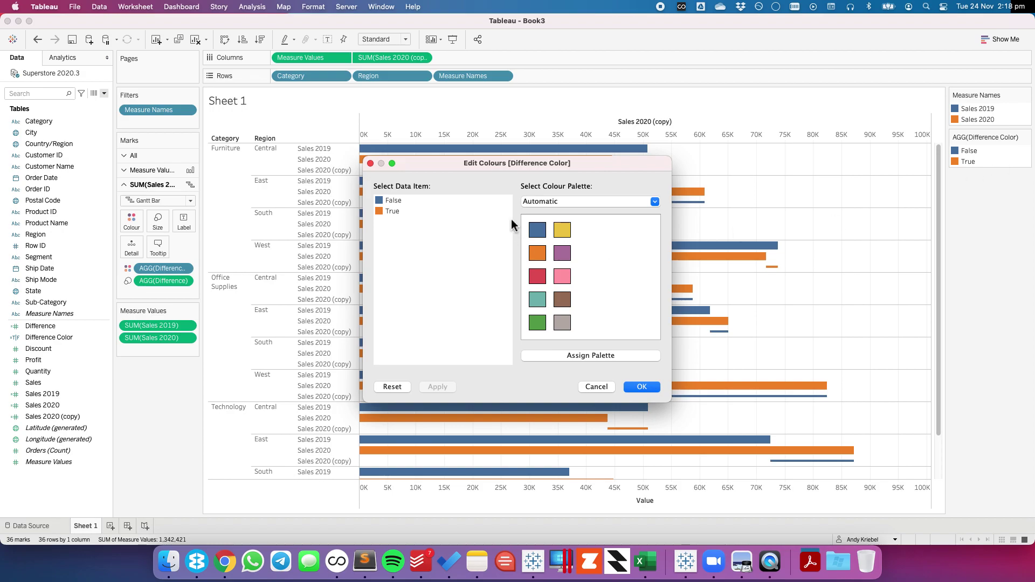
{"action": "left_click", "coordinate": [393, 202]}
{"action": "left_click", "coordinate": [537, 253]}
{"action": "left_click", "coordinate": [392, 212]}
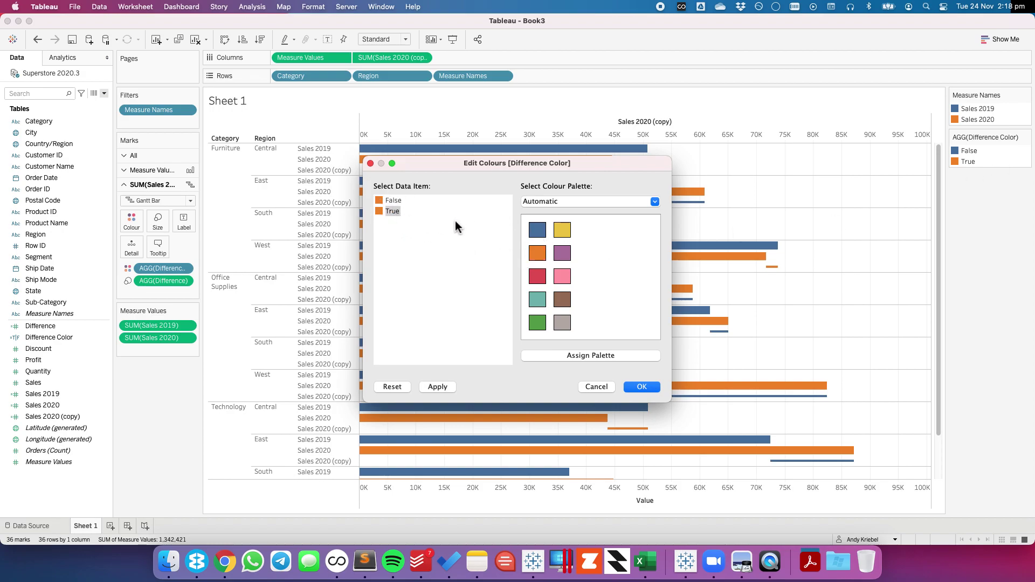
{"action": "left_click", "coordinate": [537, 229]}
{"action": "left_click", "coordinate": [641, 388]}
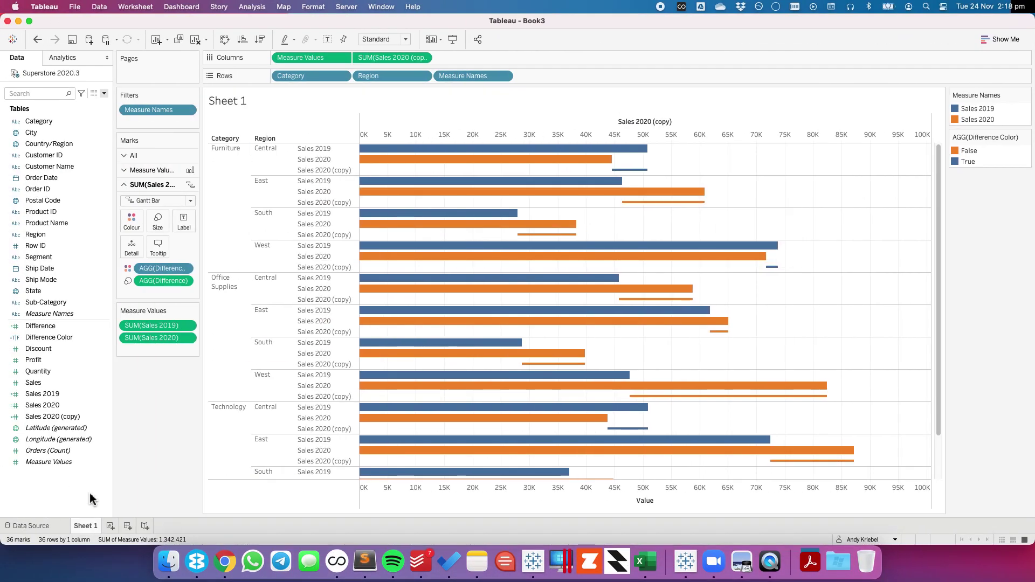
- Create a new calculated field named '% Difference'
{"action": "right_click", "coordinate": [90, 498]}
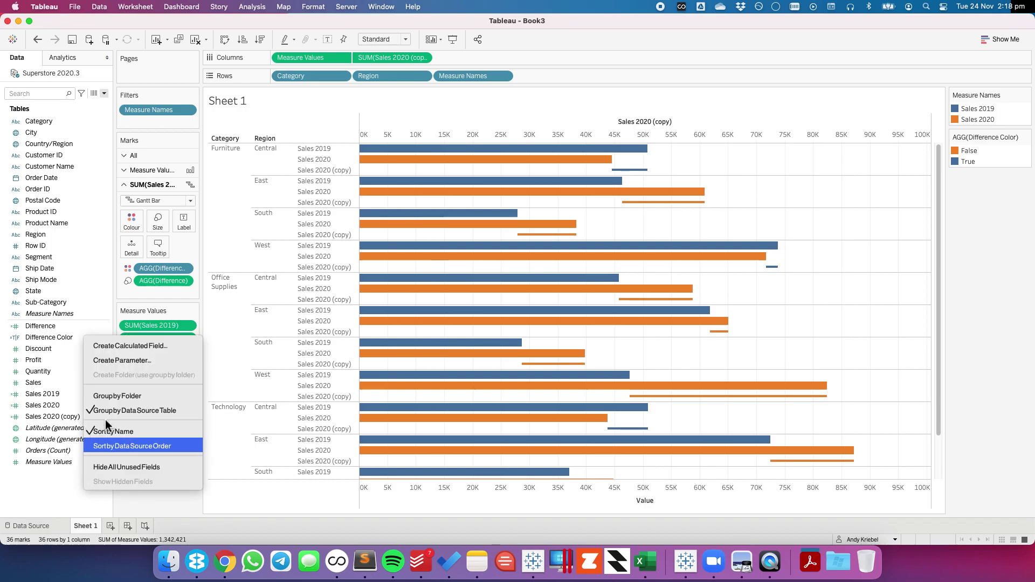
{"action": "left_click", "coordinate": [122, 342]}
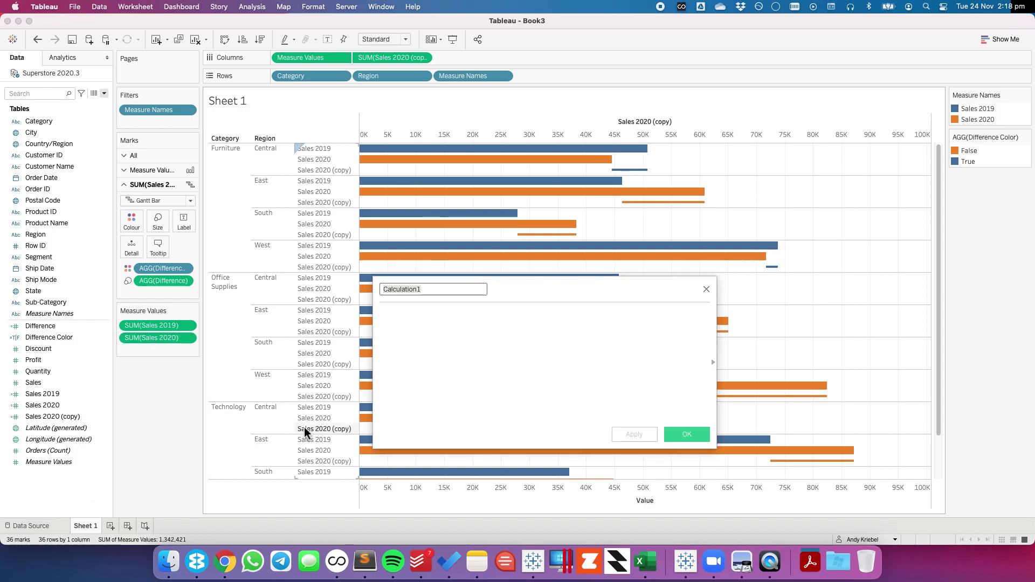
{"action": "type", "text": "% Diffren"}
{"action": "key", "text": "BackSpace"}
{"action": "key", "text": "BackSpace"}
{"action": "key", "text": "BackSpace"}
{"action": "type", "text": "erence"}
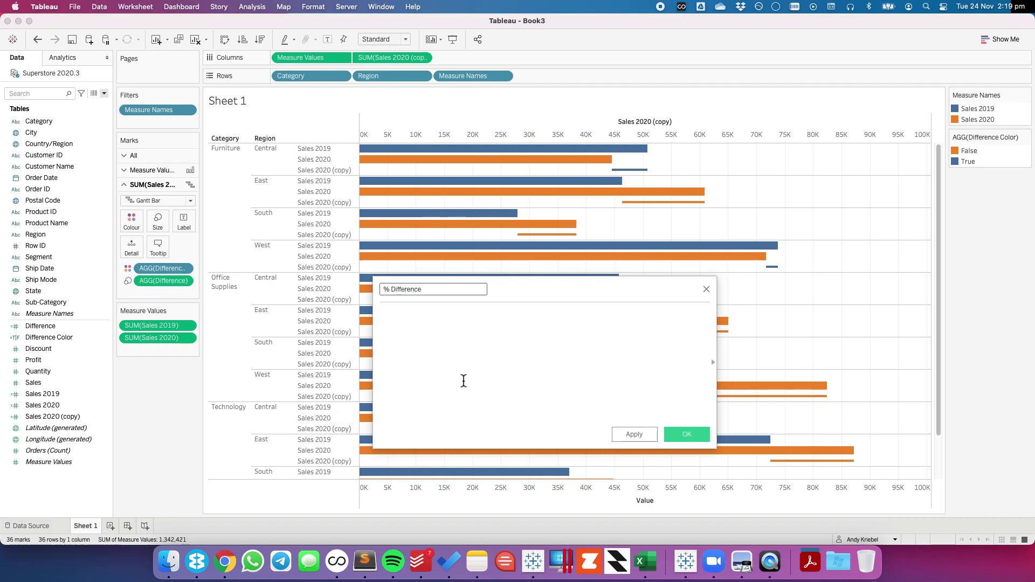
- Enter the formula (SUM([Sales 2020])-SUM([Sales 2019]))/SUM([Sales 2019]) and save the field
{"action": "left_click", "coordinate": [443, 366]}
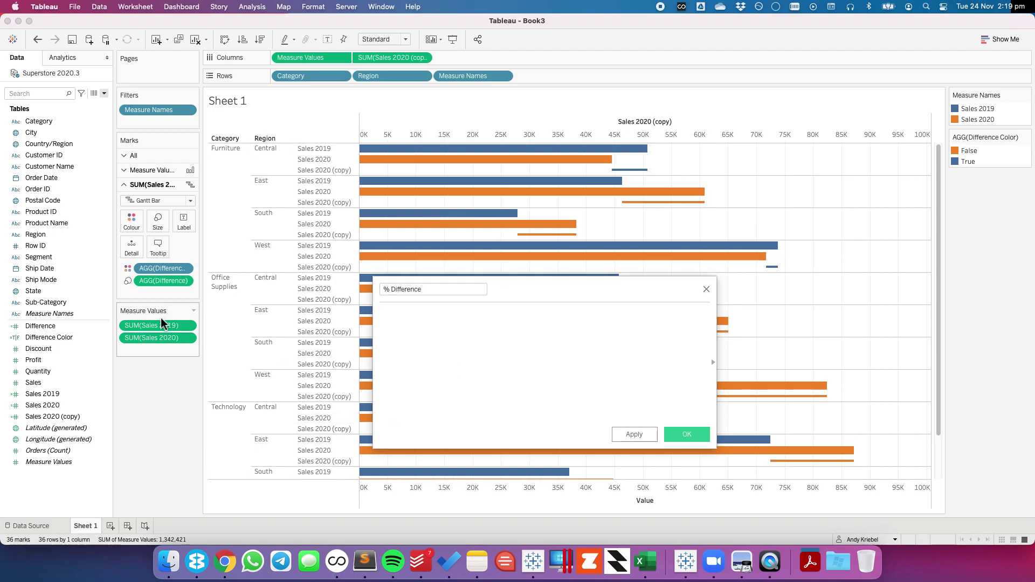
{"action": "left_click_drag", "start_coordinate": [161, 341], "coordinate": [453, 343]}
{"action": "type", "text": "-"}
{"action": "left_click_drag", "start_coordinate": [158, 325], "coordinate": [510, 334]}
{"action": "type", "text": ")"}
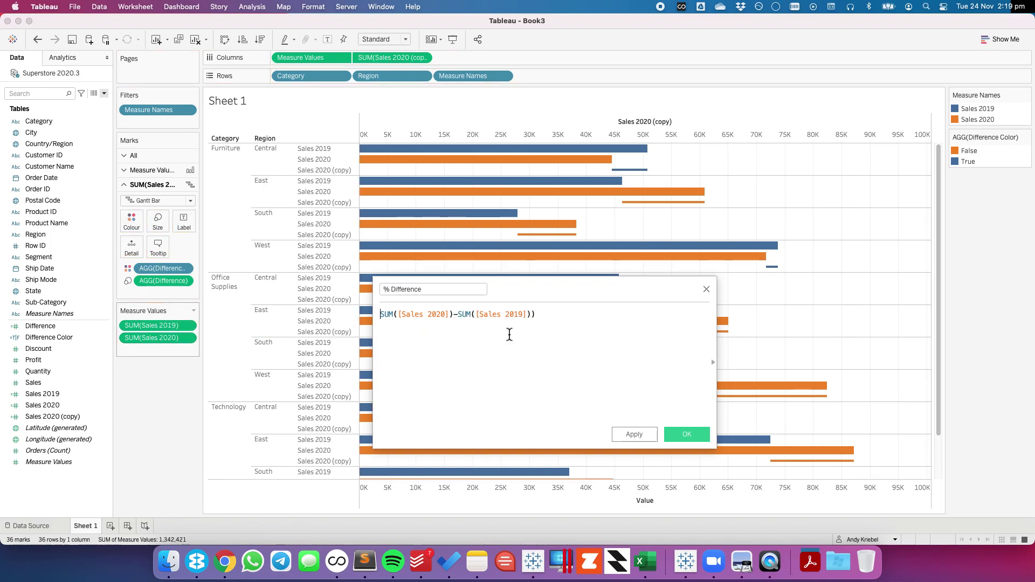
{"action": "key", "text": "Home"}
{"action": "type", "text": "("}
{"action": "left_click", "coordinate": [510, 335]}
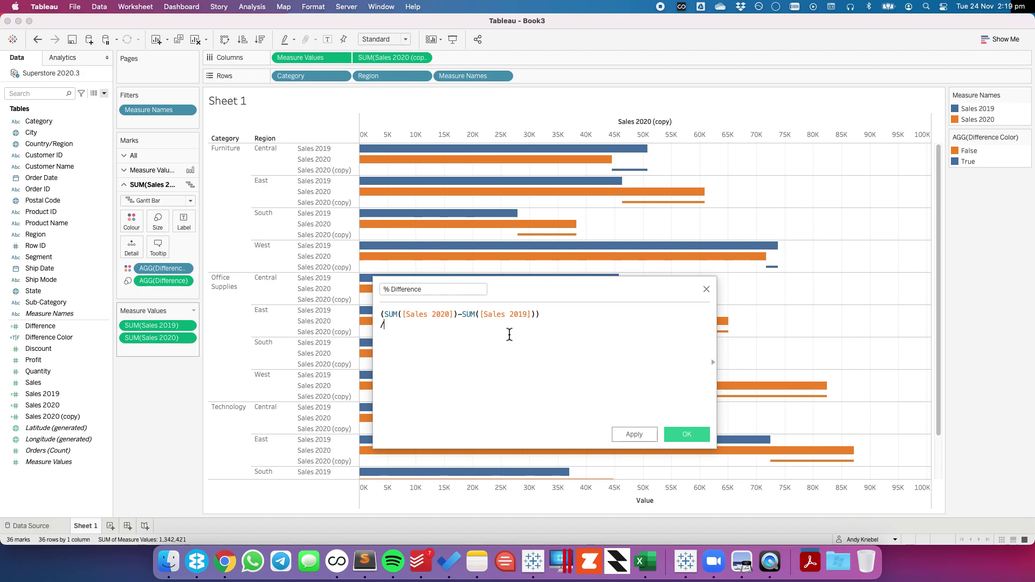
{"action": "type", "text": "/"}
{"action": "left_click_drag", "start_coordinate": [141, 326], "coordinate": [523, 347]}
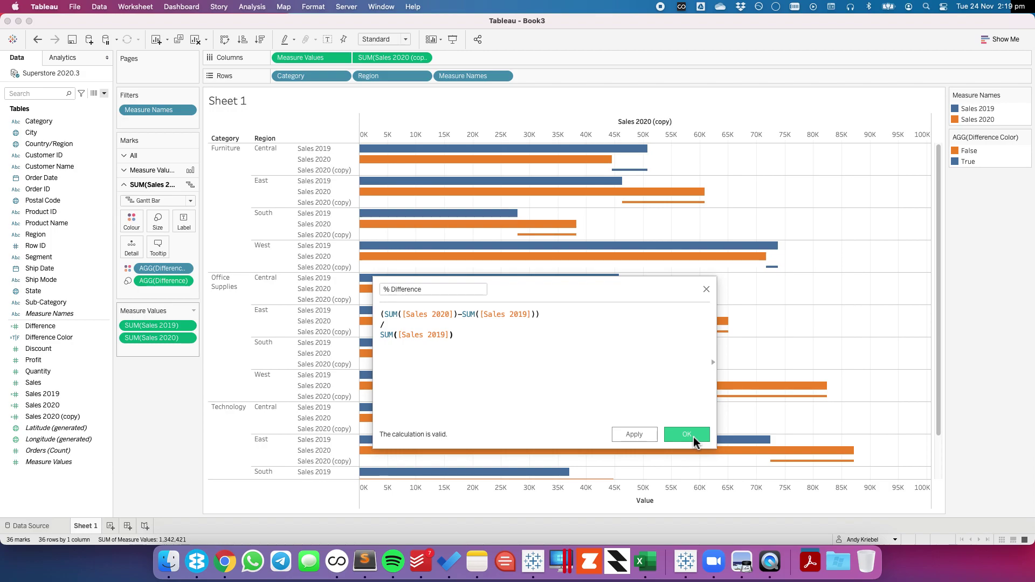
{"action": "left_click", "coordinate": [694, 436]}
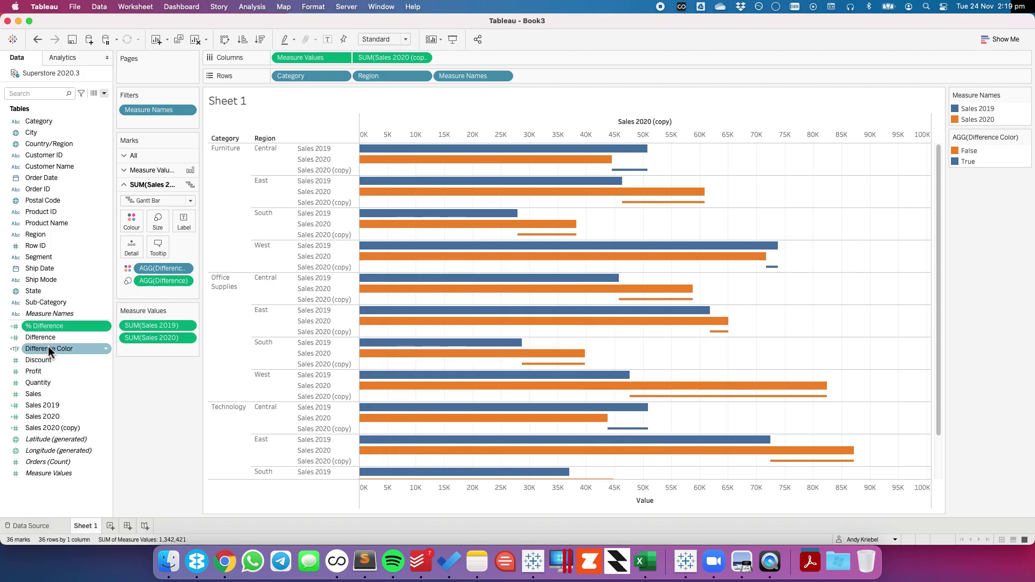
- Set % Difference's default number format to Percentage with 1 decimal place
{"action": "right_click", "coordinate": [53, 327]}
{"action": "mouse_move", "coordinate": [121, 249]}
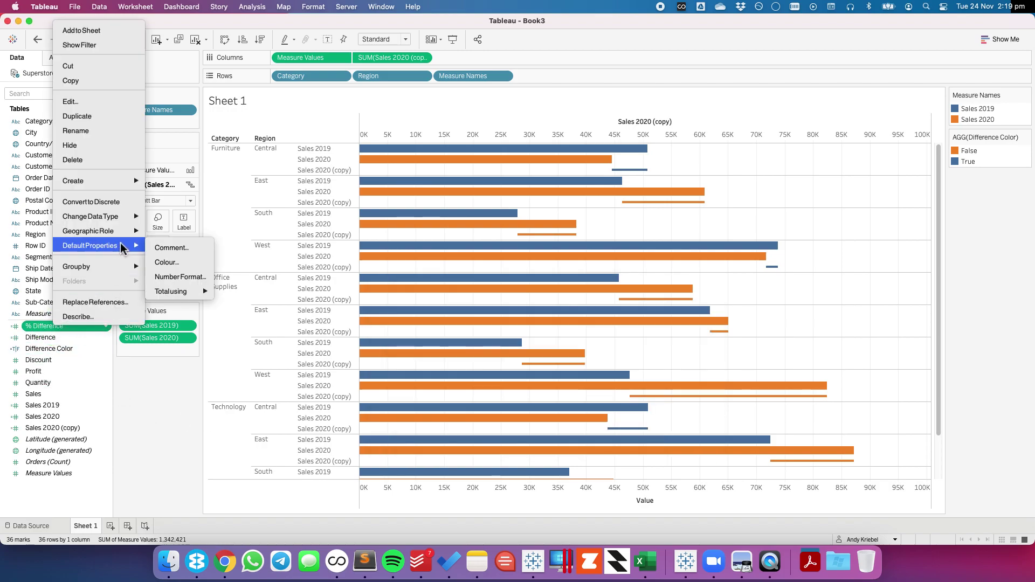
{"action": "left_click", "coordinate": [180, 276]}
{"action": "left_click", "coordinate": [436, 303]}
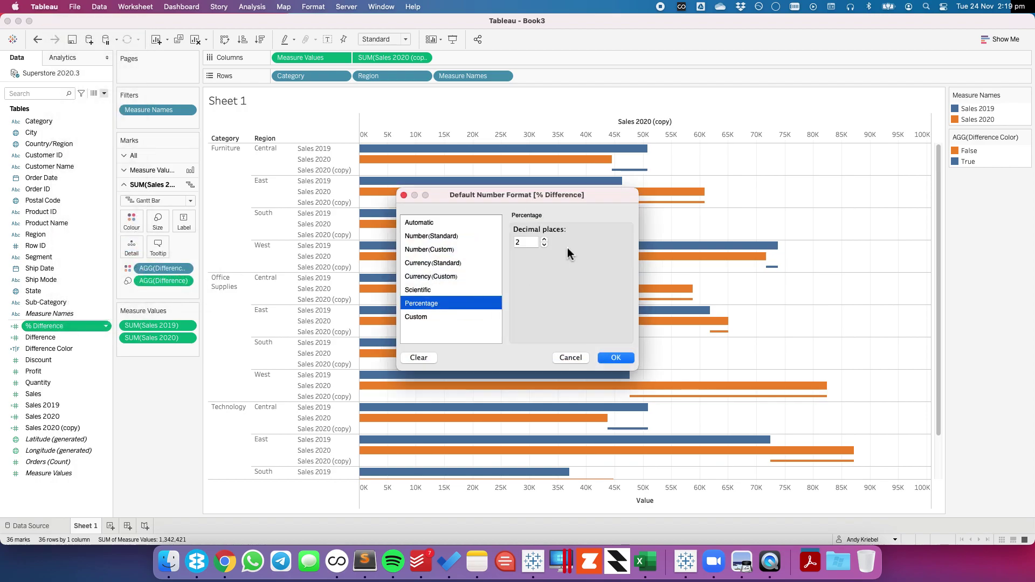
{"action": "left_click", "coordinate": [545, 246]}
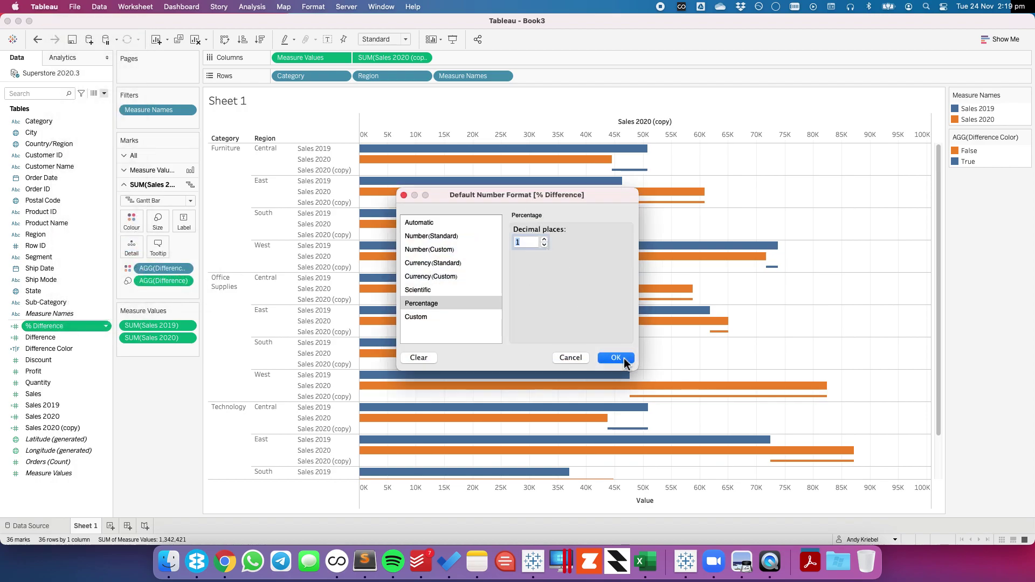
{"action": "left_click", "coordinate": [615, 358]}
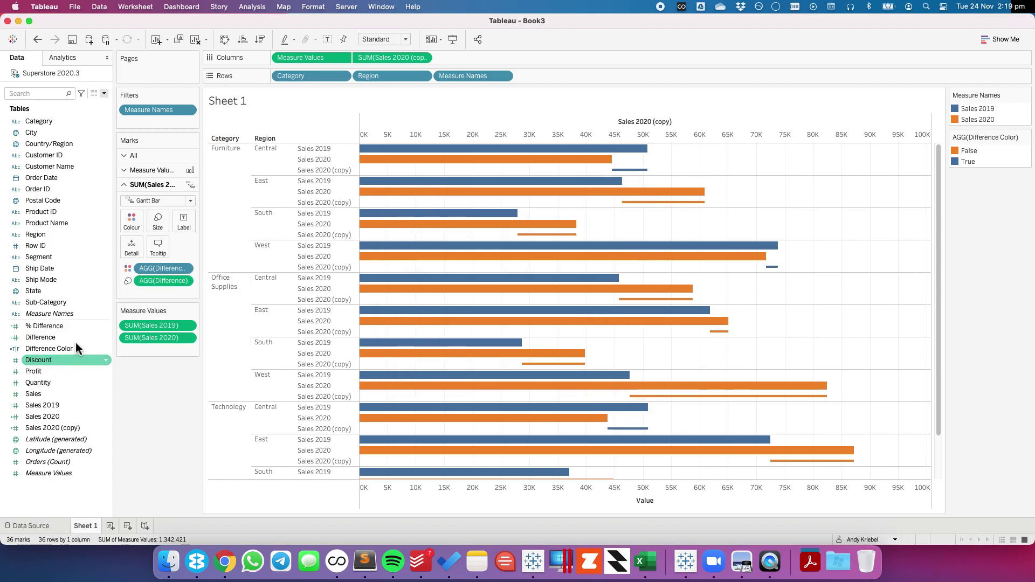
- Put % Difference on Label so percentages appear beside the difference bars
{"action": "left_click", "coordinate": [68, 327]}
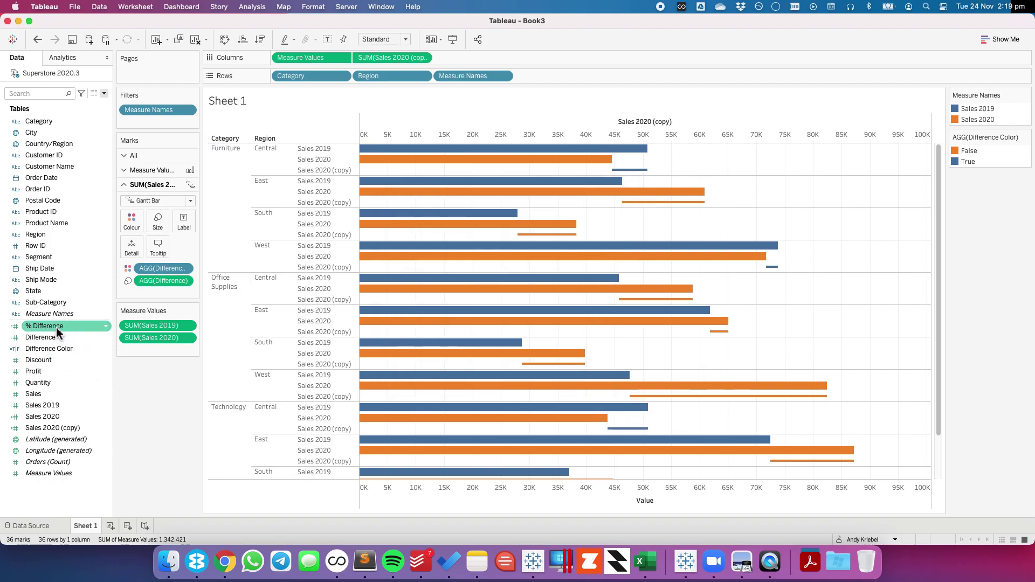
{"action": "left_click_drag", "start_coordinate": [56, 328], "coordinate": [183, 222]}
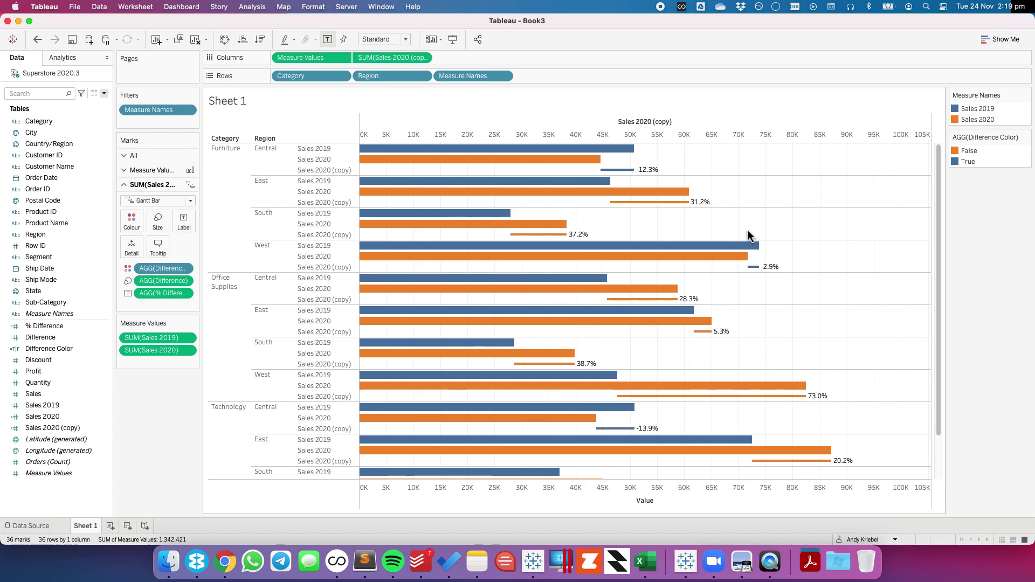
{"action": "left_click", "coordinate": [50, 327]}
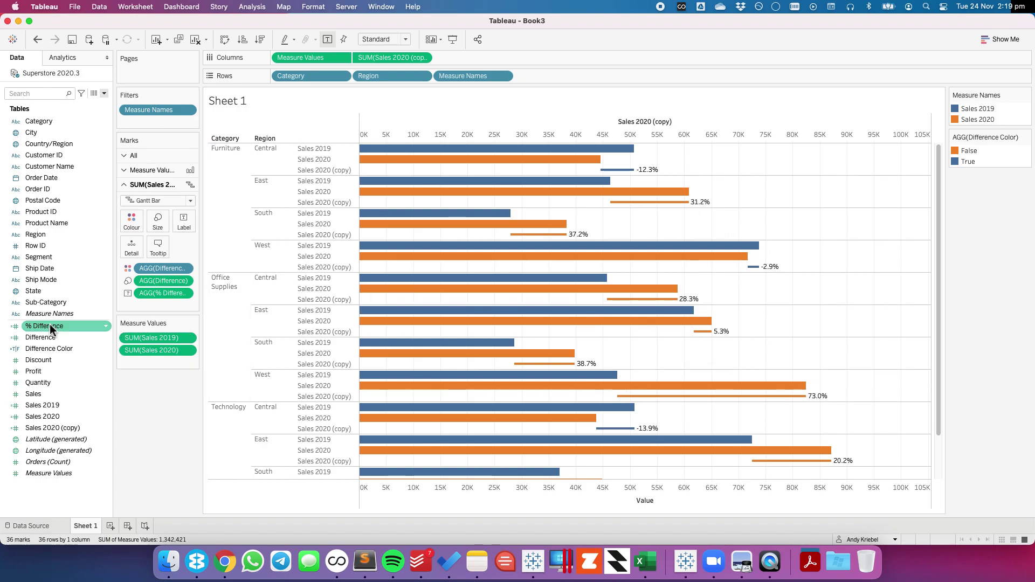
- Change % Difference to the custom number format +0.0% so increases show a plus sign
{"action": "right_click", "coordinate": [48, 330]}
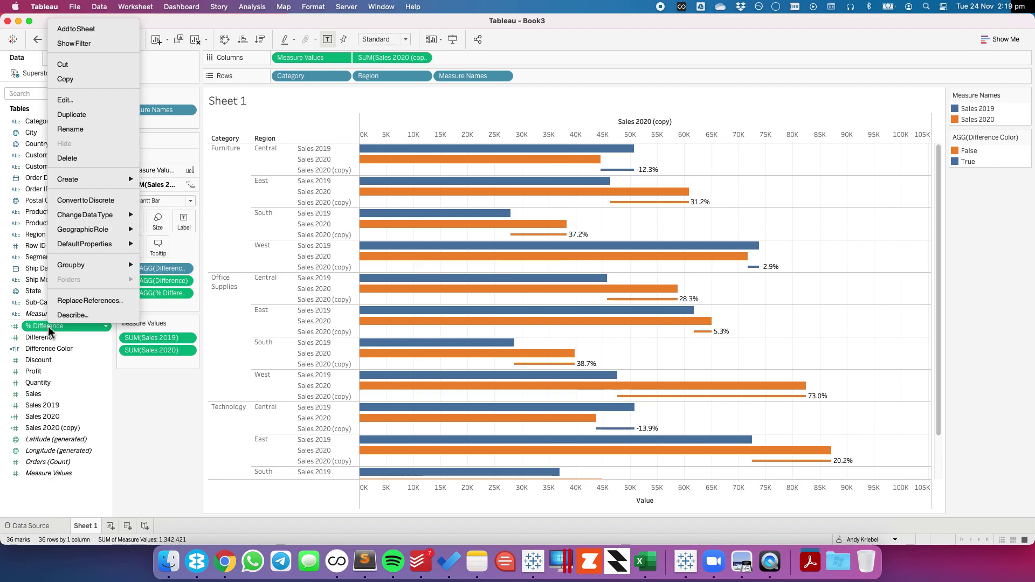
{"action": "mouse_move", "coordinate": [108, 244]}
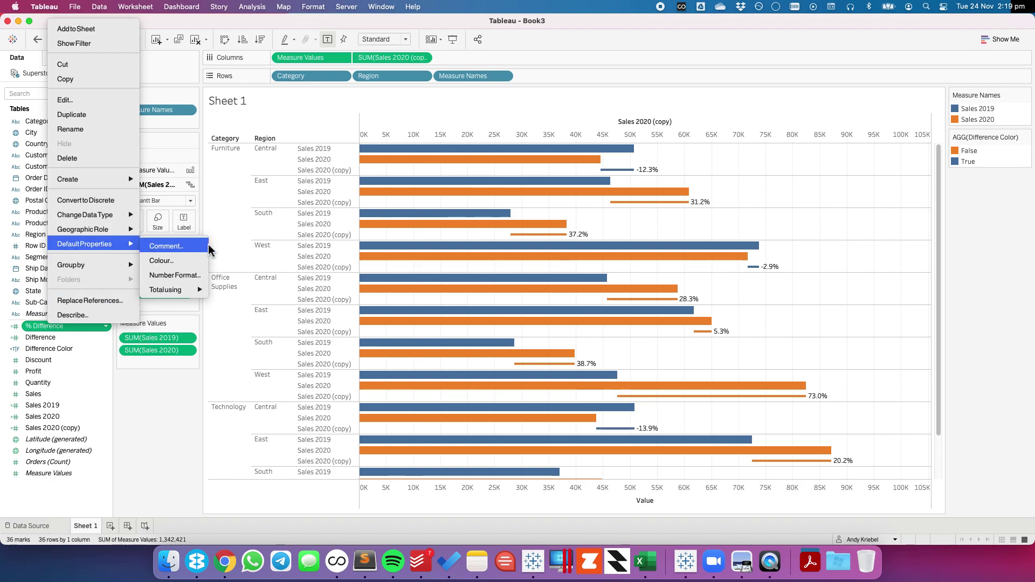
{"action": "left_click", "coordinate": [193, 276]}
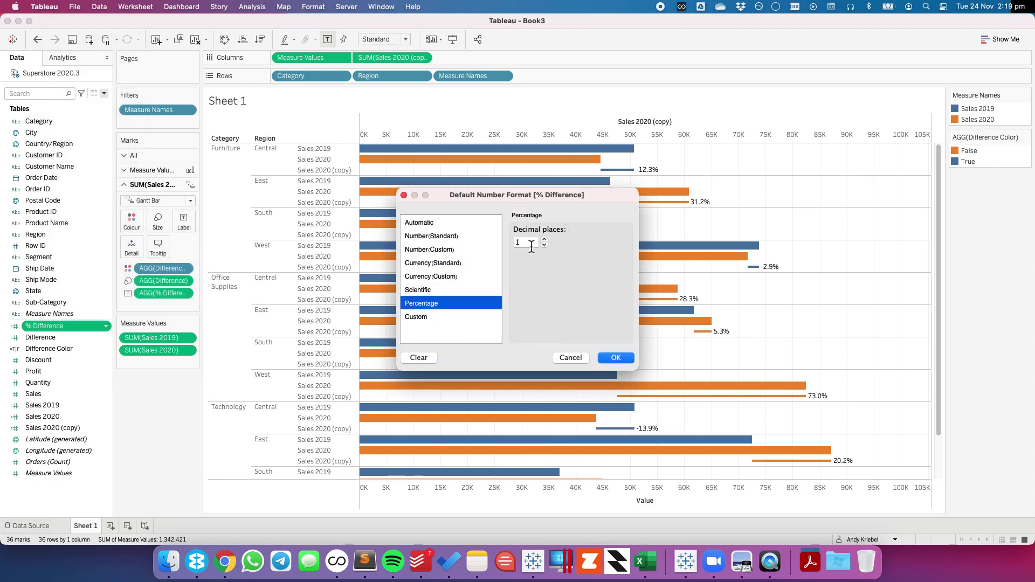
{"action": "left_click", "coordinate": [416, 317]}
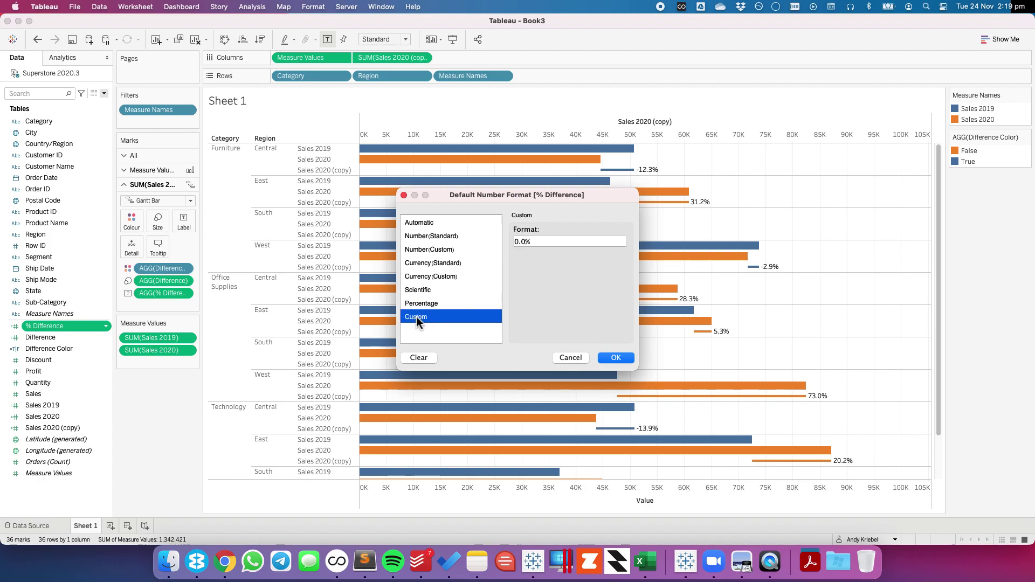
{"action": "left_click", "coordinate": [542, 243]}
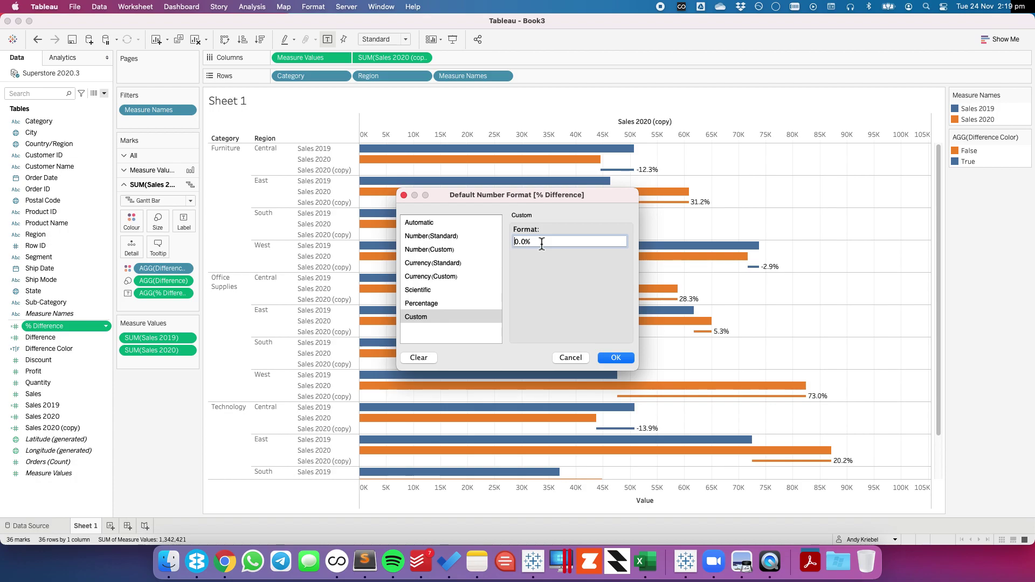
{"action": "type", "text": "+"}
{"action": "left_click", "coordinate": [616, 357]}
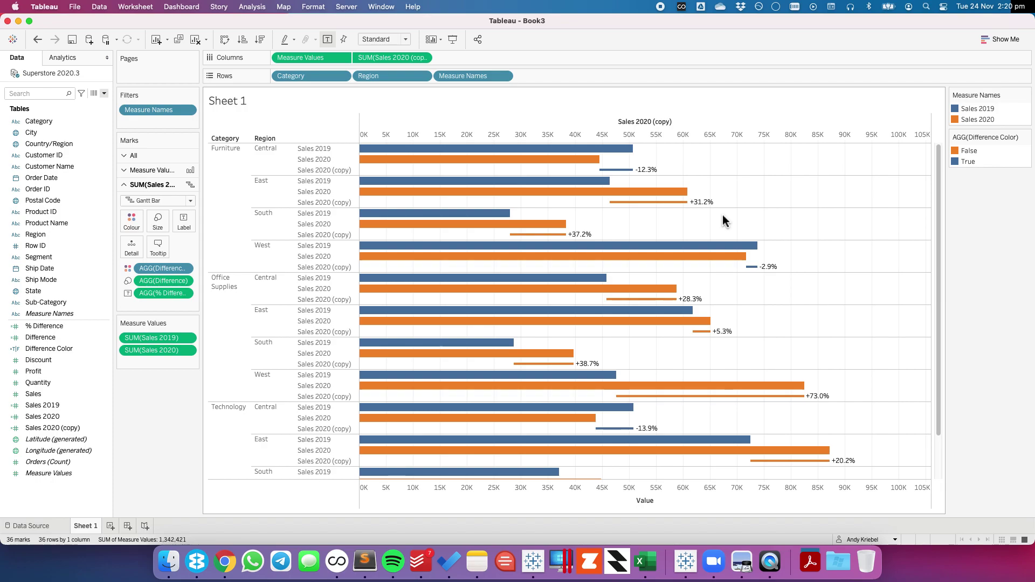
- Hide the top Sales 2020 (copy) axis, clear the Value axis title, and hide measure-name headers
{"action": "right_click", "coordinate": [559, 126]}
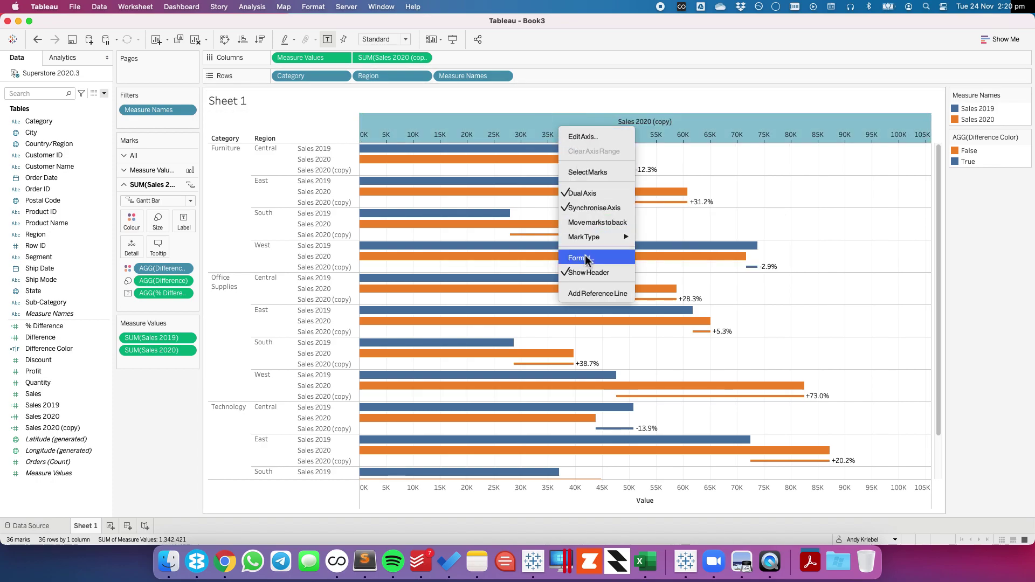
{"action": "left_click", "coordinate": [588, 273]}
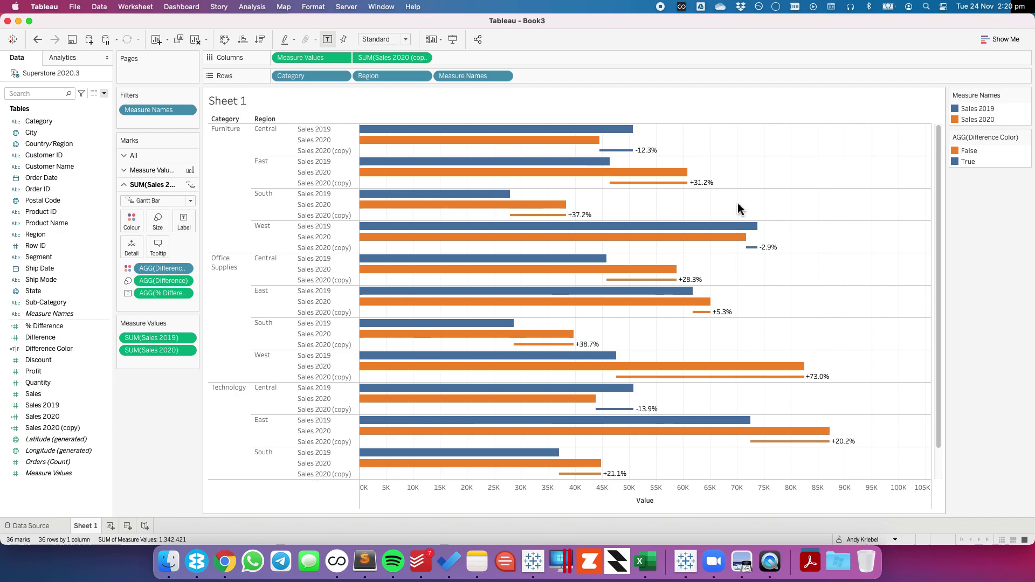
{"action": "right_click", "coordinate": [644, 495]}
{"action": "left_click", "coordinate": [664, 347]}
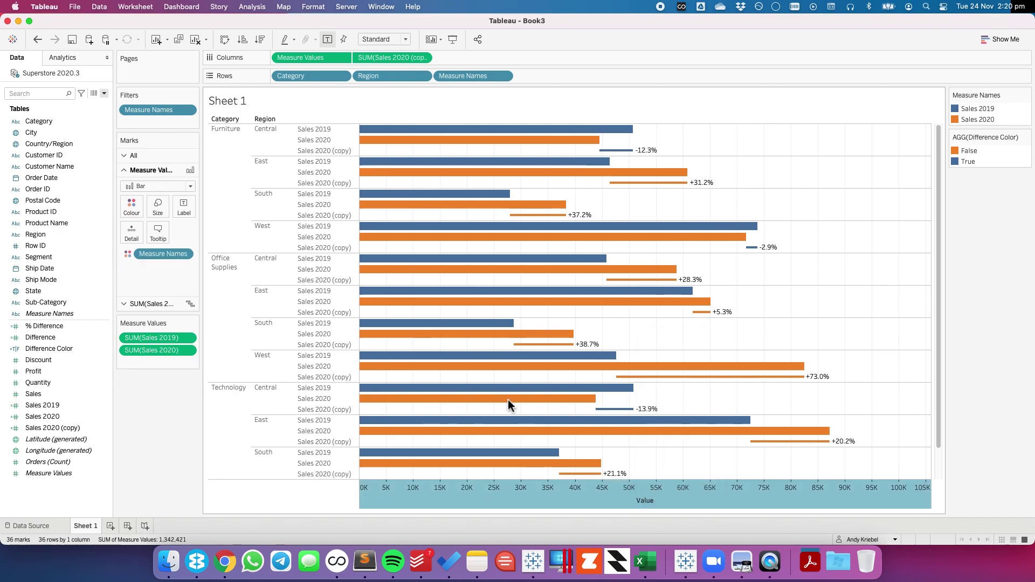
{"action": "left_click", "coordinate": [481, 372]}
{"action": "double_click", "coordinate": [481, 372]}
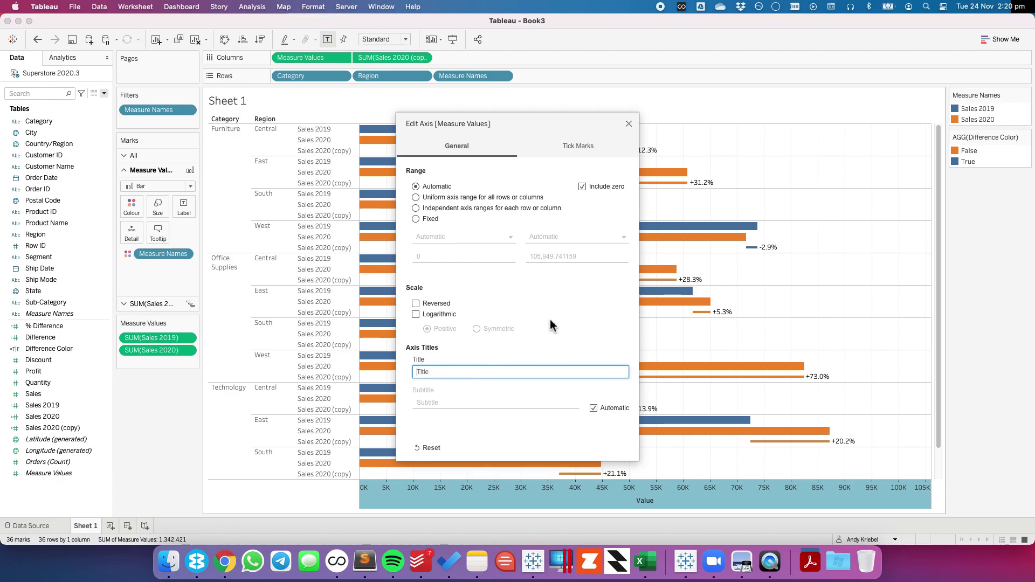
{"action": "left_click", "coordinate": [629, 124]}
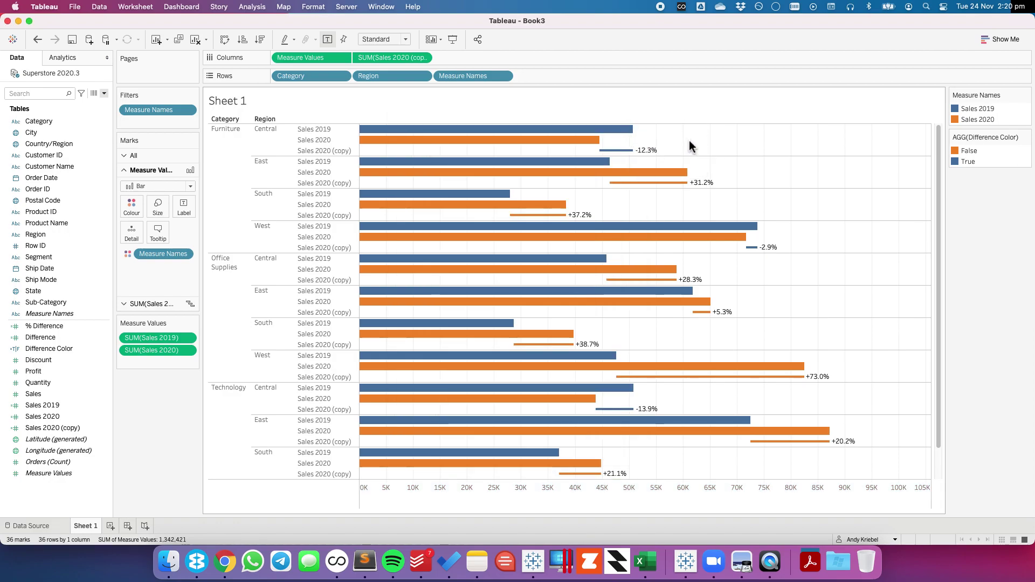
{"action": "left_click", "coordinate": [503, 75]}
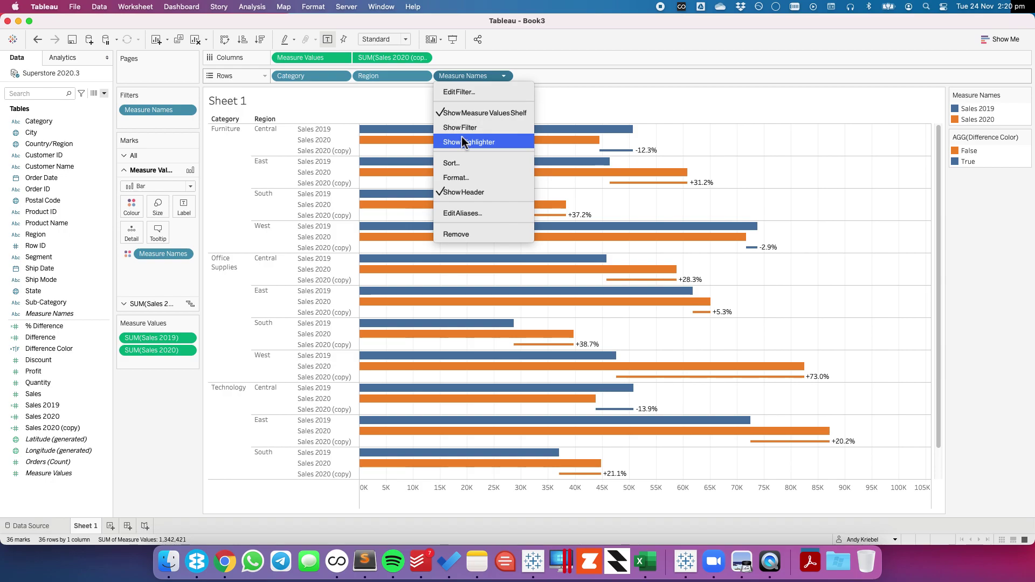
{"action": "left_click", "coordinate": [461, 192]}
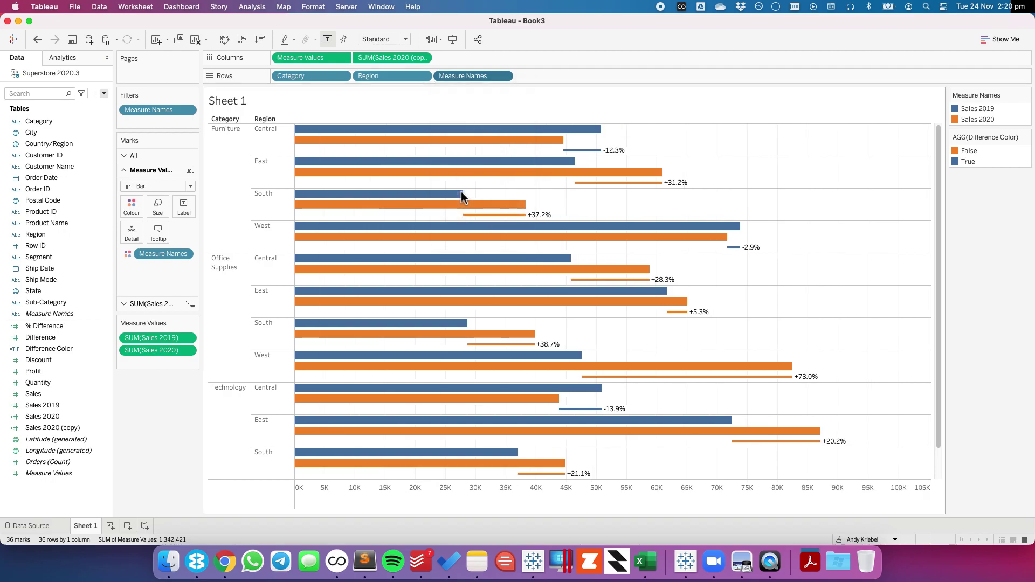
- On the All marks card, add % Difference, Difference, Sales 2019 and Sales 2020 to Tooltip
{"action": "left_click", "coordinate": [132, 155]}
{"action": "mouse_move", "coordinate": [335, 138]}
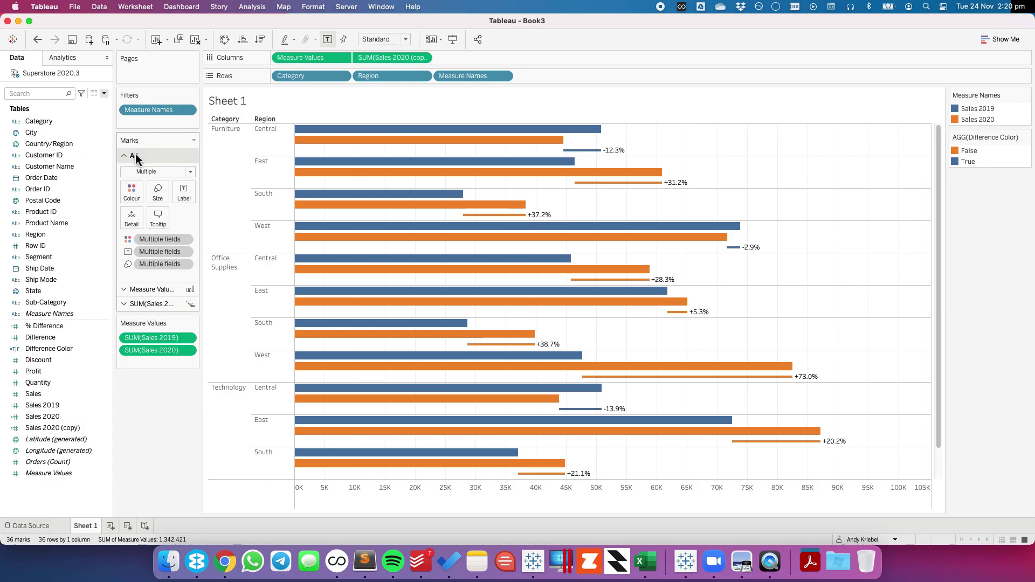
{"action": "left_click", "coordinate": [60, 327]}
{"action": "left_click", "coordinate": [57, 338], "text": "super"}
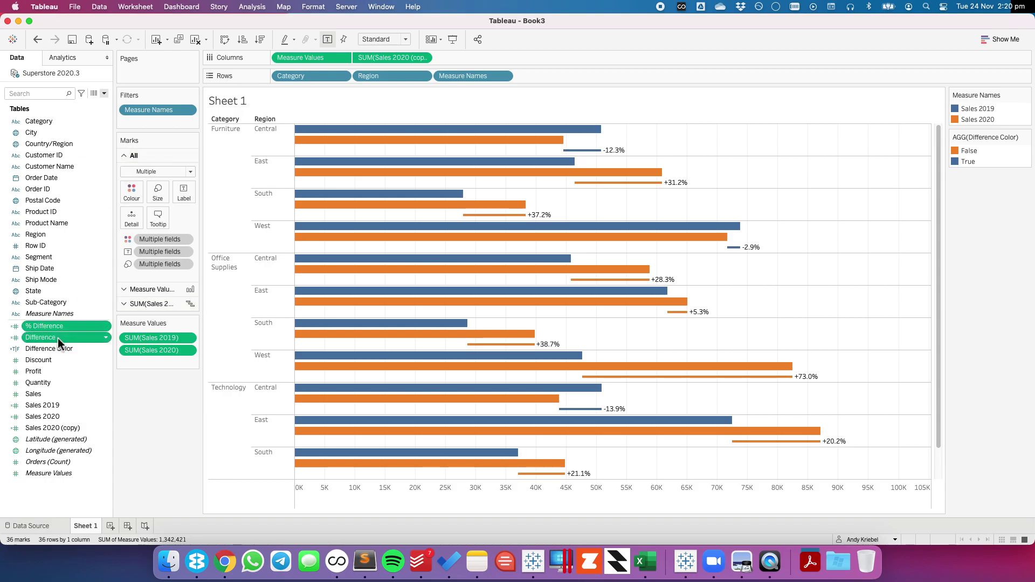
{"action": "left_click", "coordinate": [64, 406], "text": "super"}
{"action": "left_click", "coordinate": [64, 415], "text": "super"}
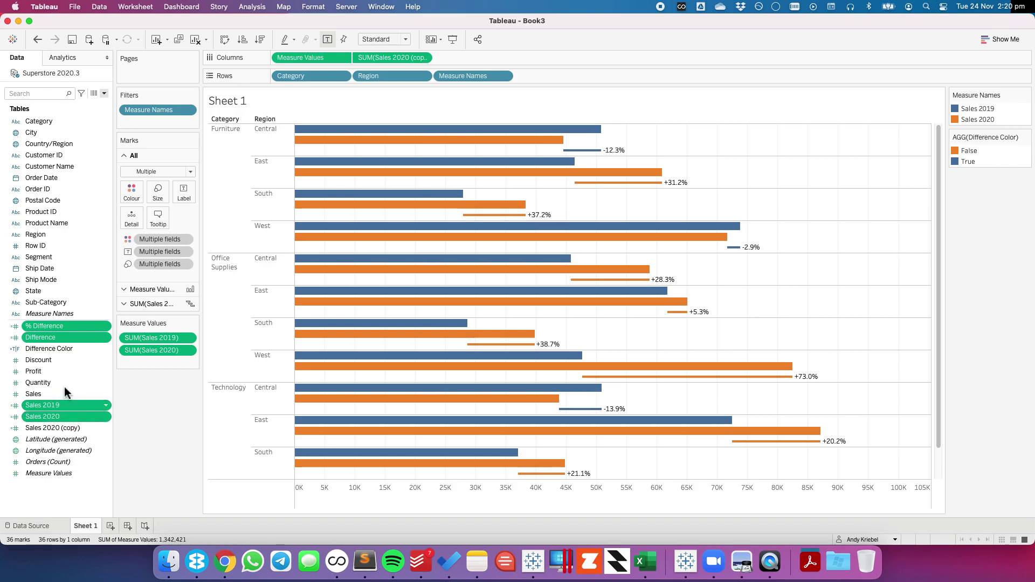
{"action": "left_click_drag", "start_coordinate": [59, 328], "coordinate": [159, 221]}
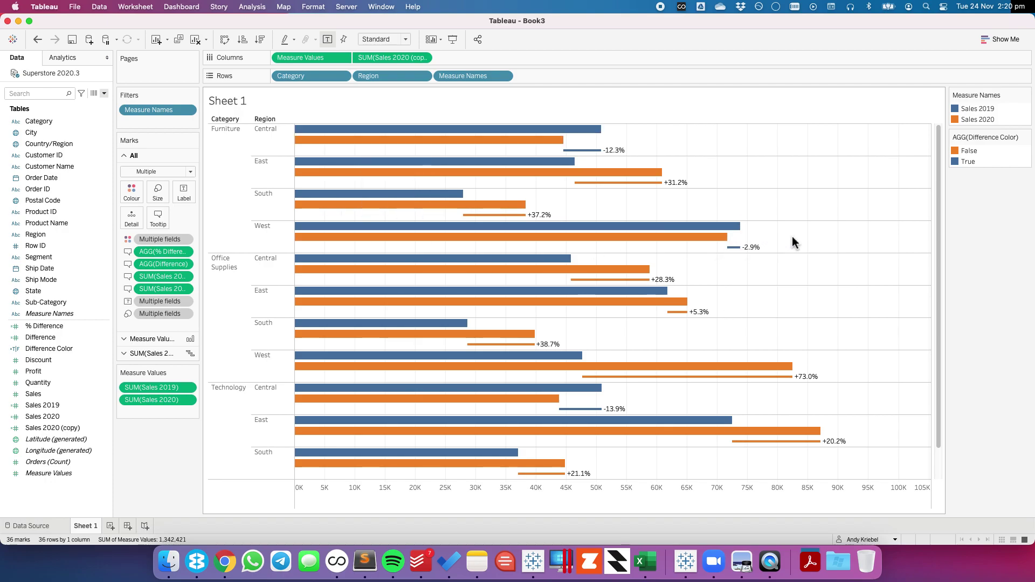
- Set the sheet's grid lines and zero lines to None in the Format Lines settings
{"action": "right_click", "coordinate": [777, 208]}
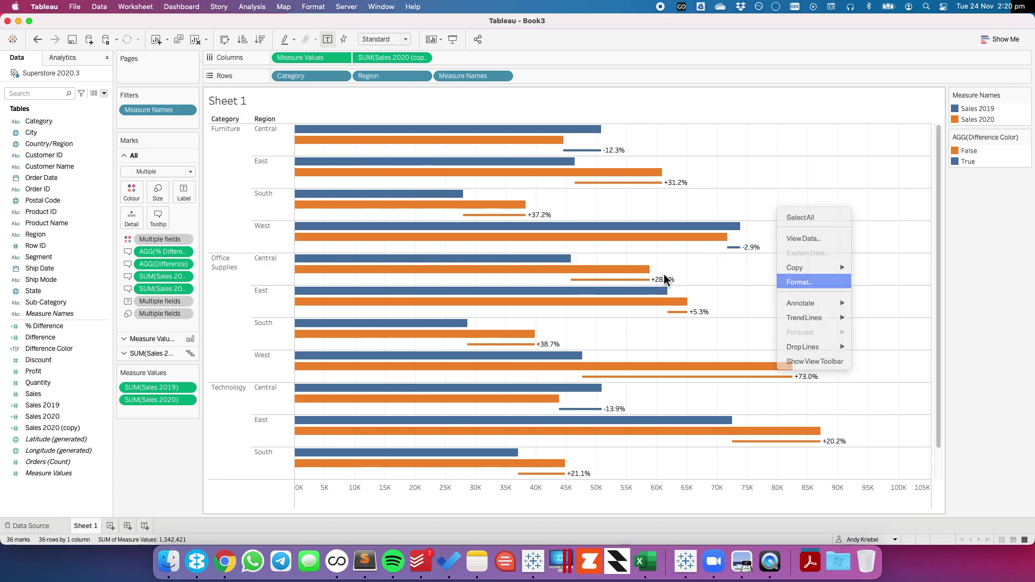
{"action": "left_click", "coordinate": [800, 282]}
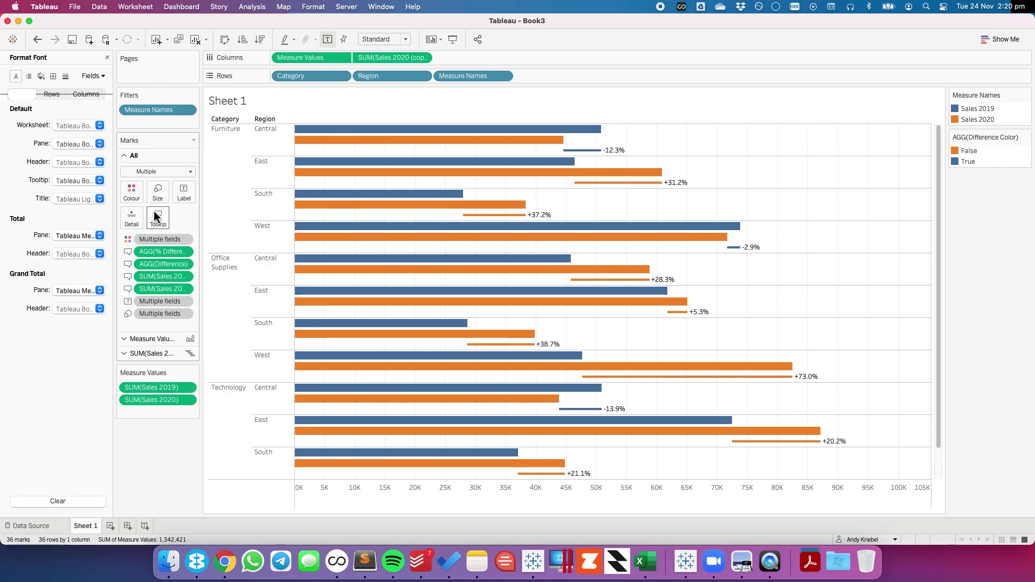
{"action": "left_click", "coordinate": [63, 78]}
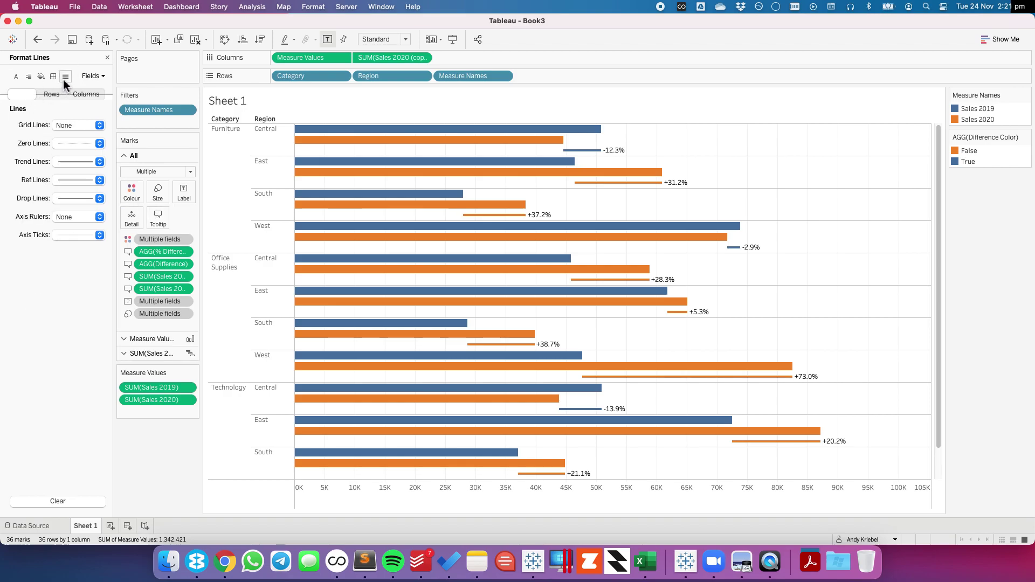
{"action": "left_click", "coordinate": [65, 126]}
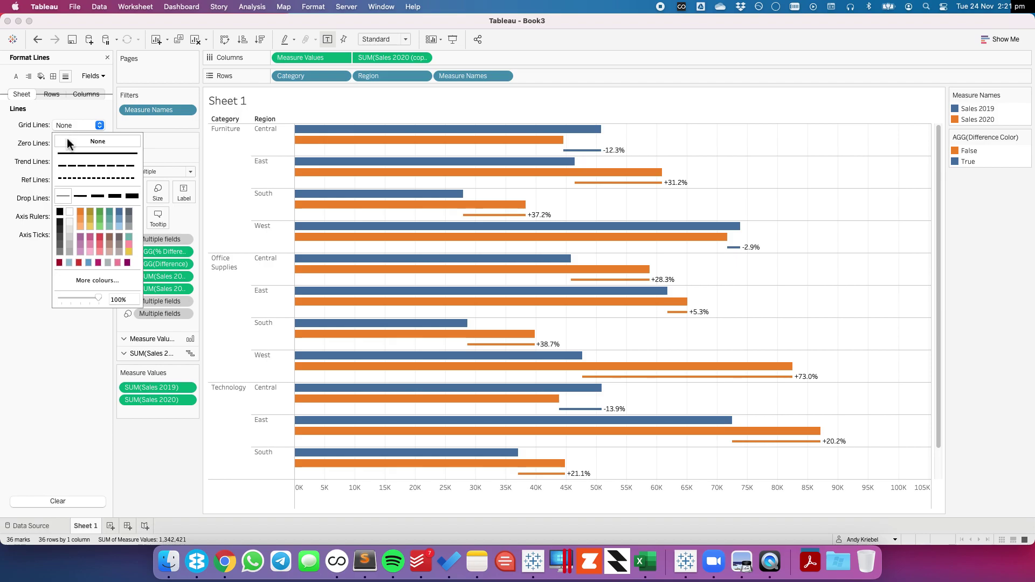
{"action": "left_click", "coordinate": [69, 152]}
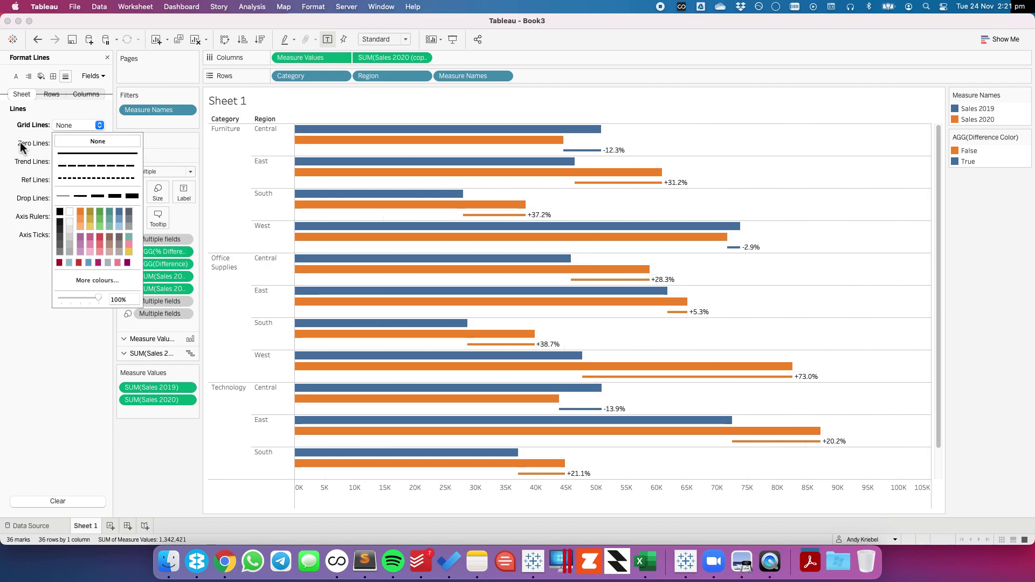
{"action": "left_click", "coordinate": [69, 142]}
{"action": "left_click", "coordinate": [69, 144]}
{"action": "left_click", "coordinate": [30, 179]}
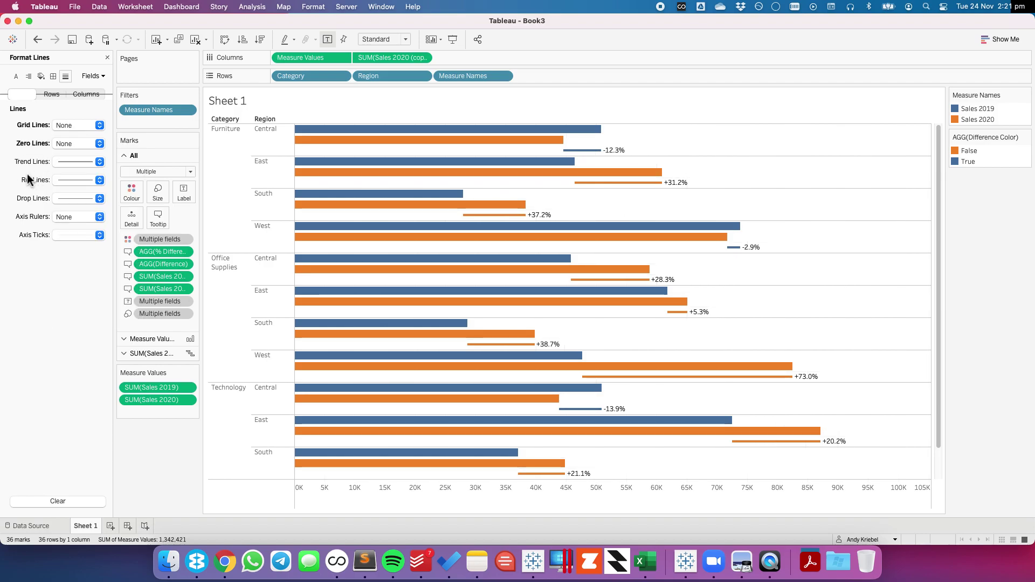
- Lower the row divider level to categories only and set the column divider to None
{"action": "left_click", "coordinate": [54, 77]}
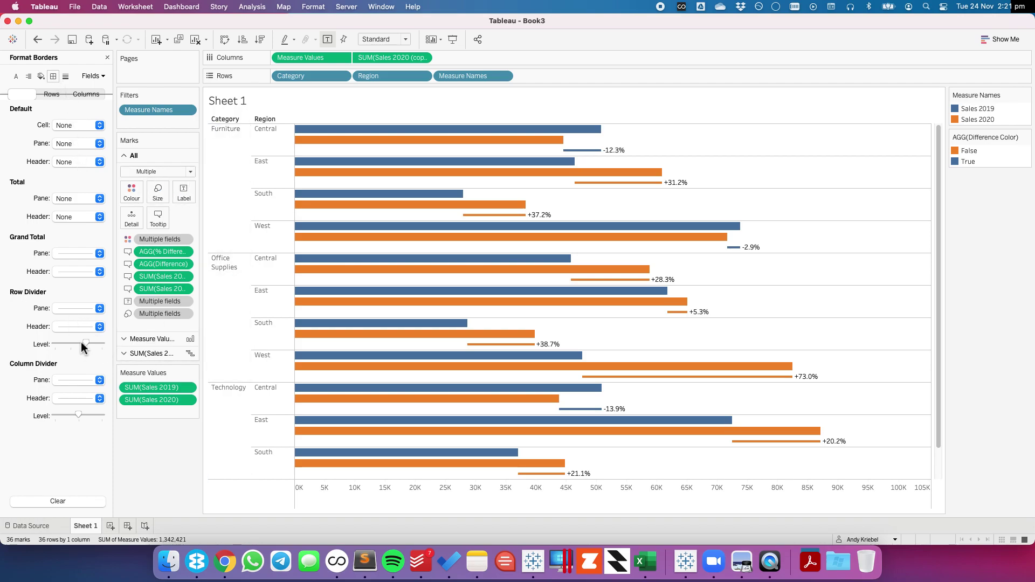
{"action": "left_click_drag", "start_coordinate": [88, 346], "coordinate": [71, 346]}
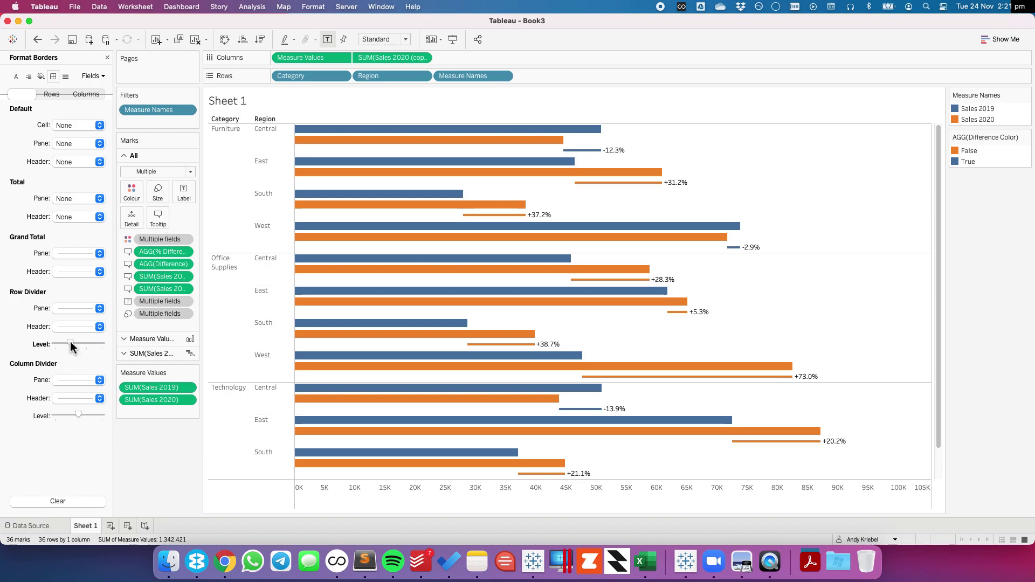
{"action": "left_click", "coordinate": [73, 381]}
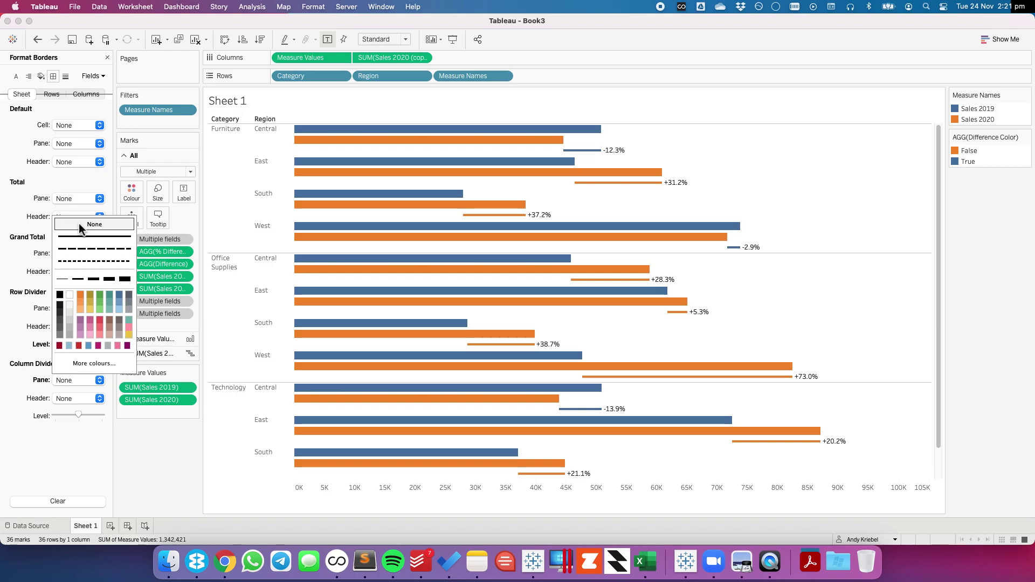
{"action": "left_click", "coordinate": [148, 452]}
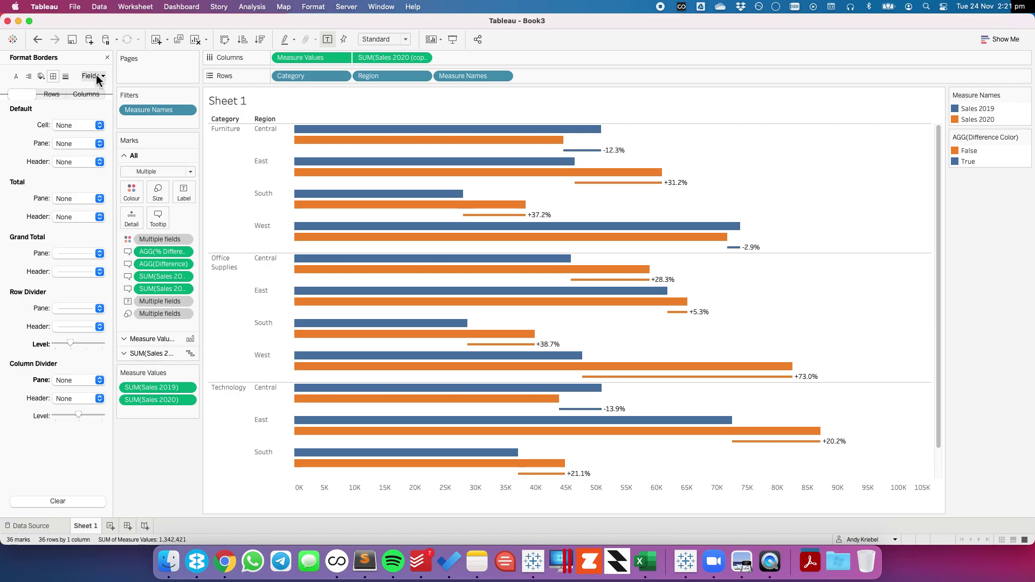
{"action": "left_click", "coordinate": [106, 57]}
{"action": "left_click", "coordinate": [251, 135]}
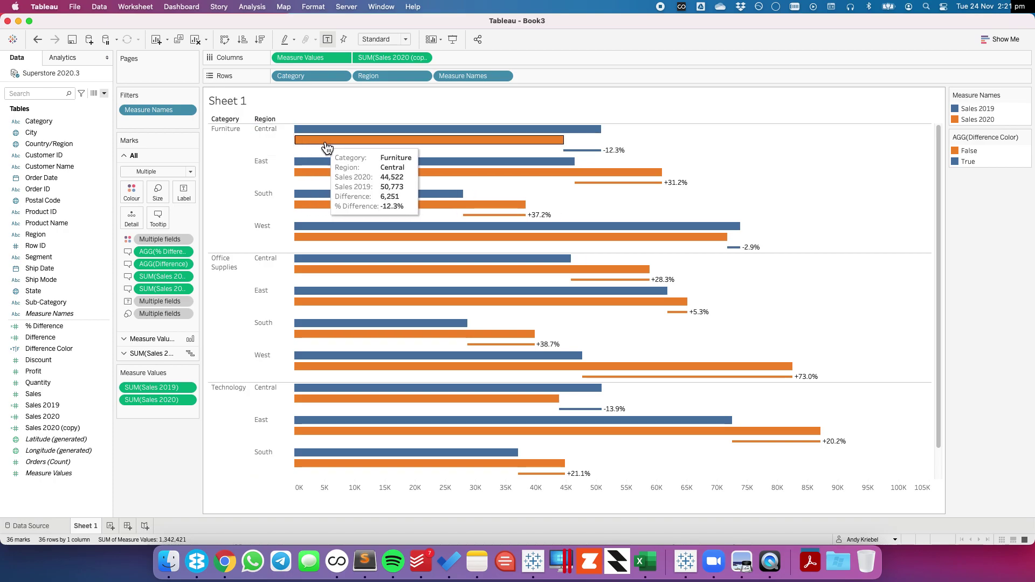
- Give the Region header labels Middle vertical alignment
{"action": "right_click", "coordinate": [268, 139]}
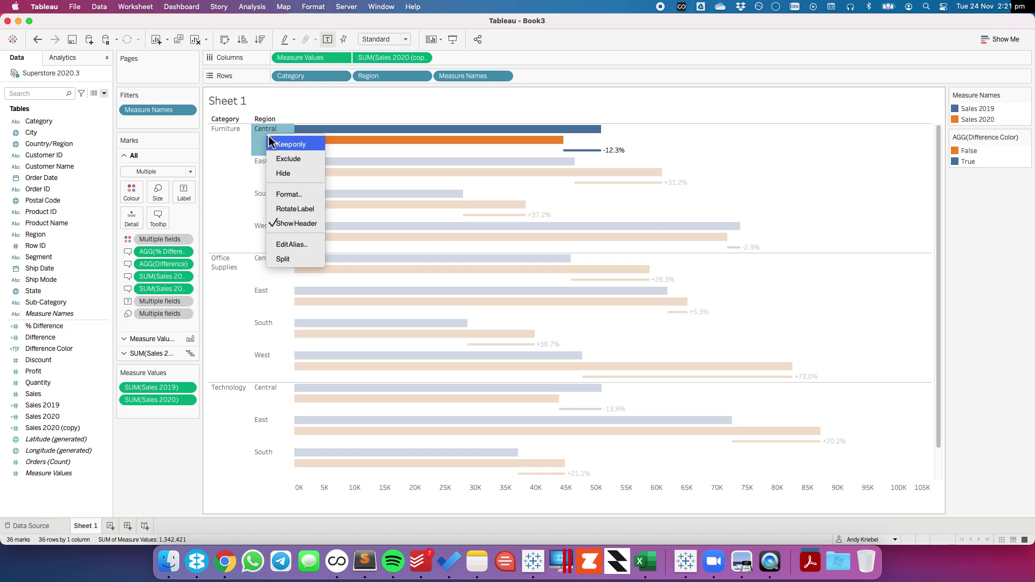
{"action": "left_click", "coordinate": [279, 195]}
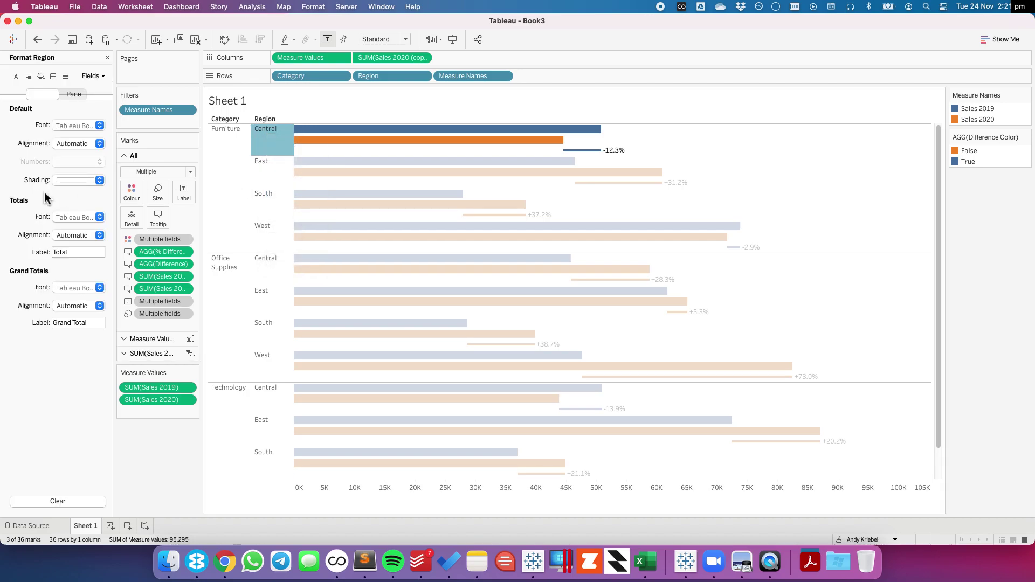
{"action": "left_click", "coordinate": [72, 144]}
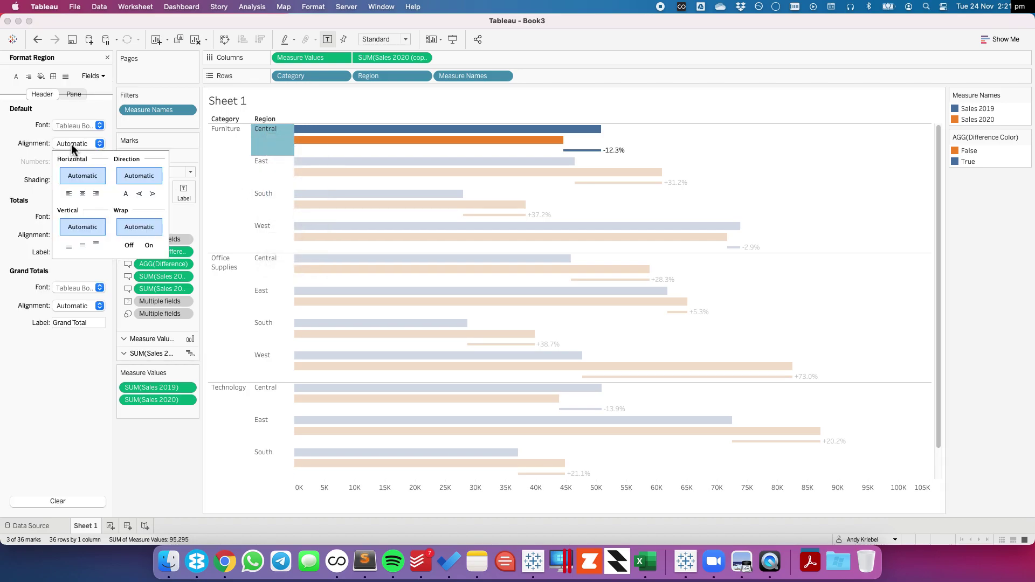
{"action": "left_click", "coordinate": [83, 246]}
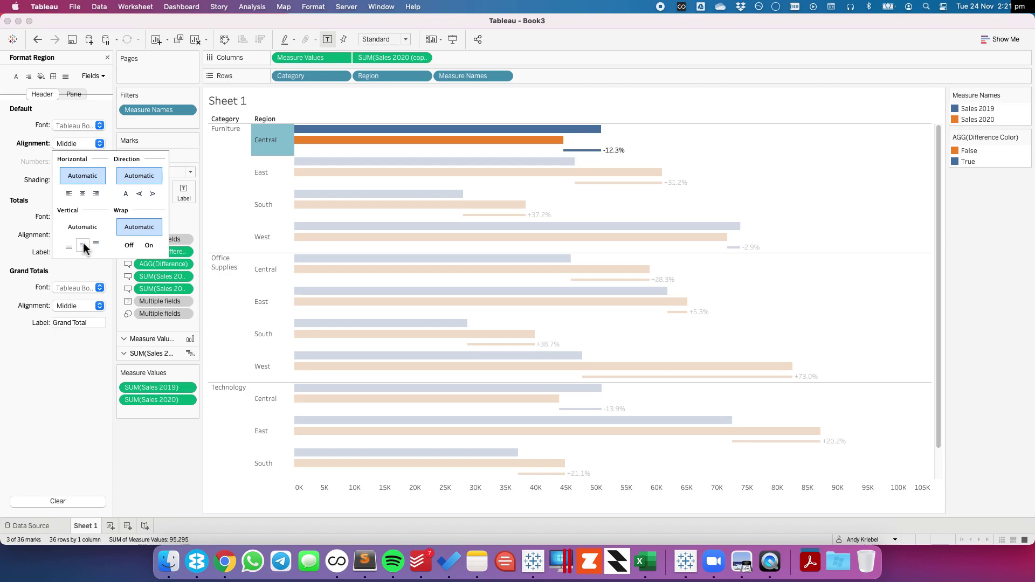
{"action": "left_click", "coordinate": [231, 194]}
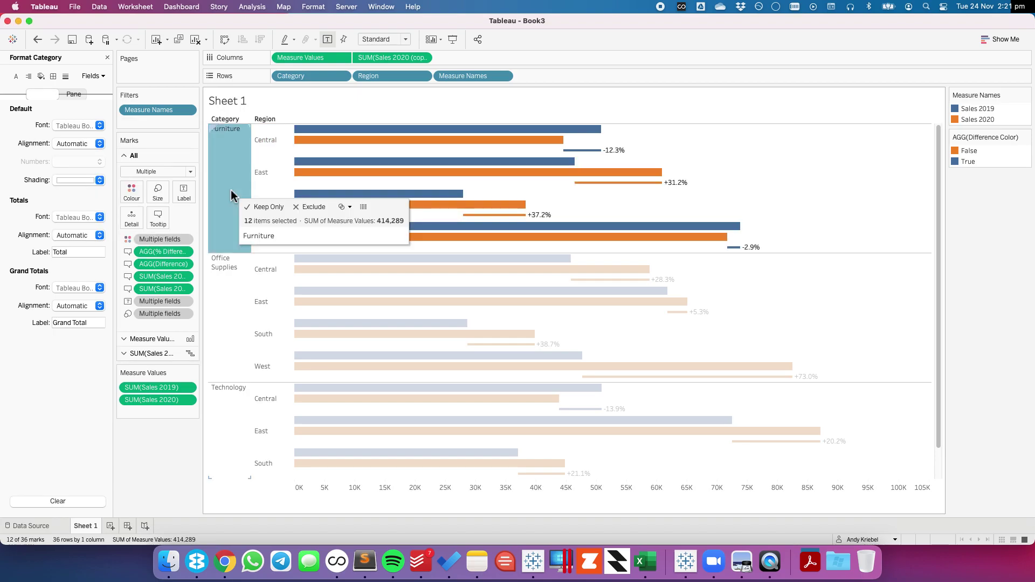
- Rotate the Category header labels to read vertically
{"action": "right_click", "coordinate": [231, 194]}
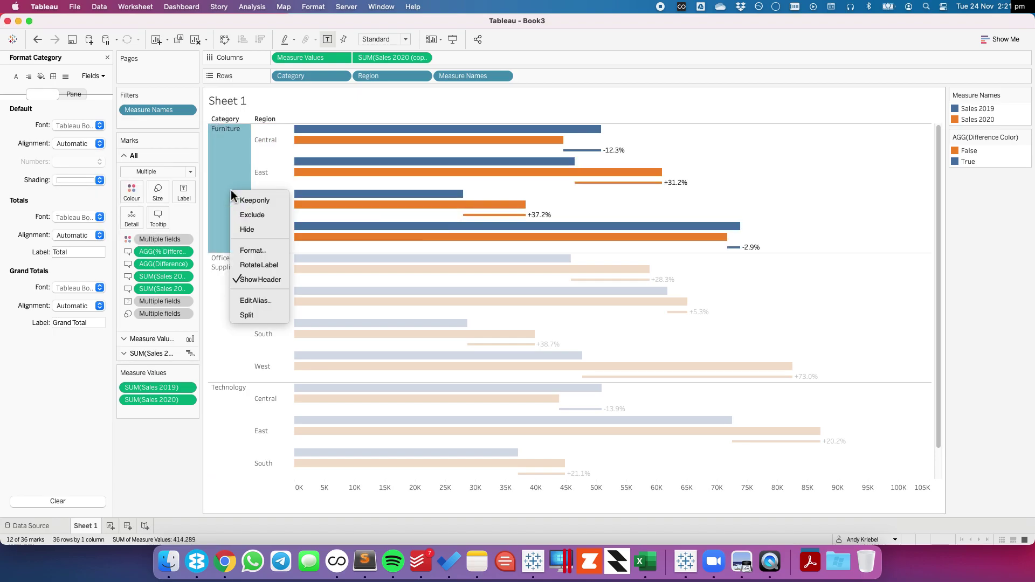
{"action": "left_click", "coordinate": [250, 251]}
{"action": "left_click", "coordinate": [66, 143]}
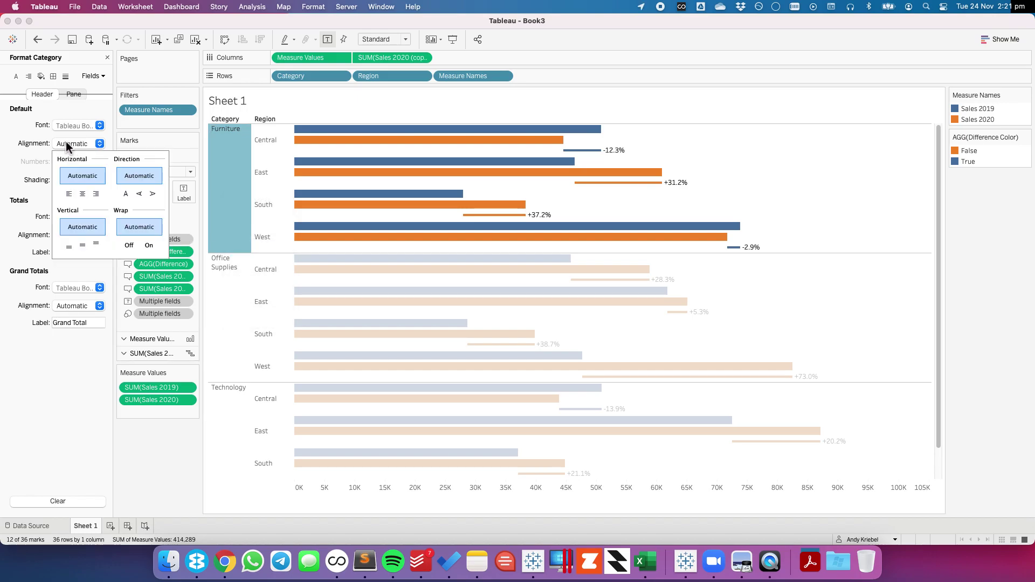
{"action": "left_click", "coordinate": [139, 194]}
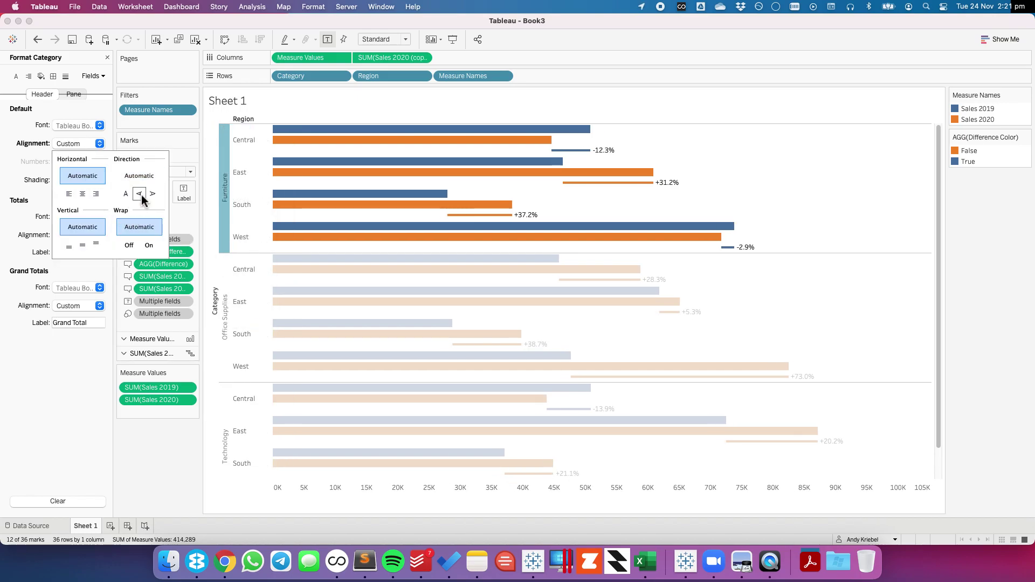
- Make Category headers bold at size 12, widen their column, and hide the row field labels
{"action": "left_click", "coordinate": [76, 126]}
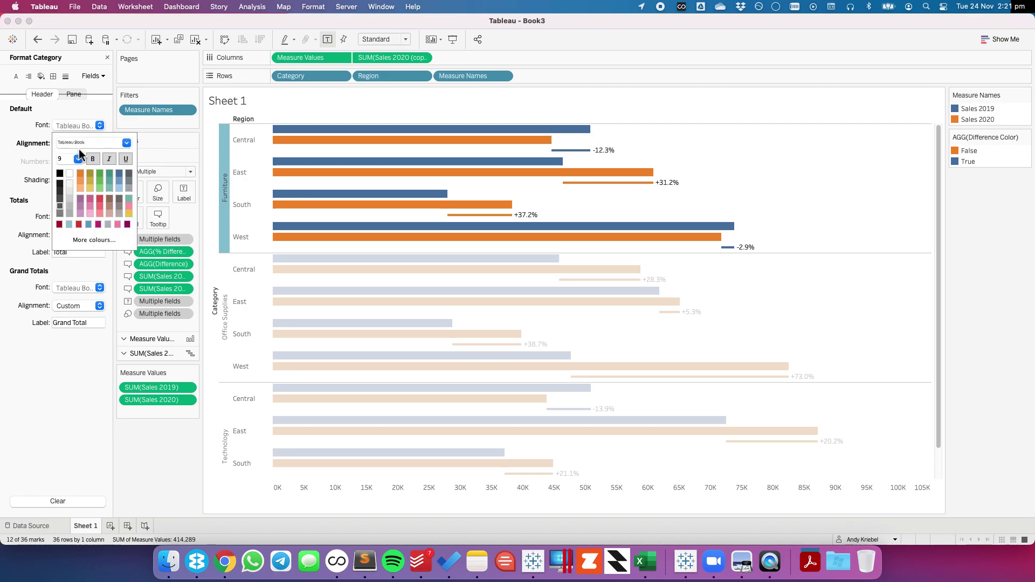
{"action": "left_click", "coordinate": [92, 159]}
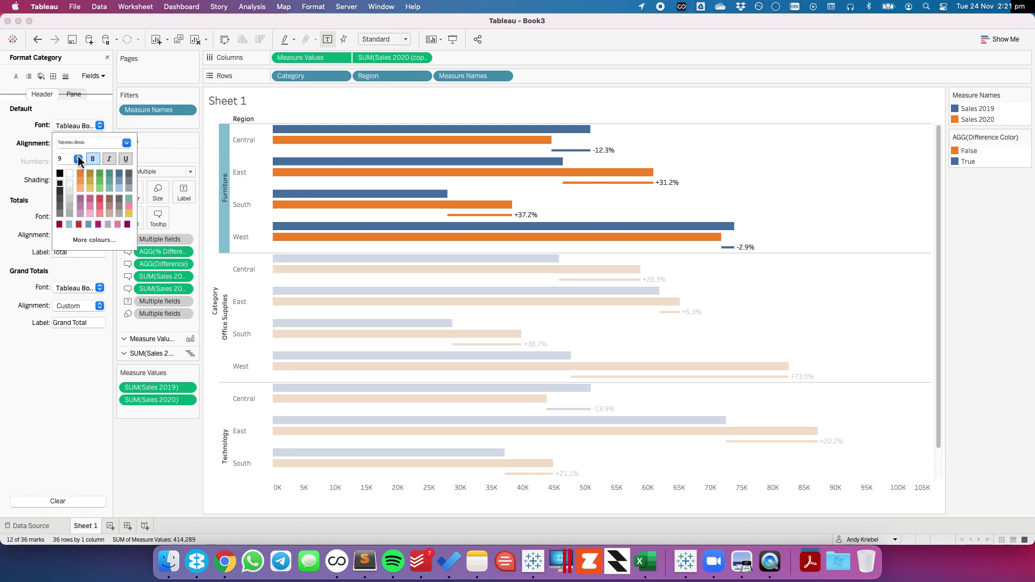
{"action": "left_click", "coordinate": [78, 159]}
{"action": "left_click", "coordinate": [73, 195]}
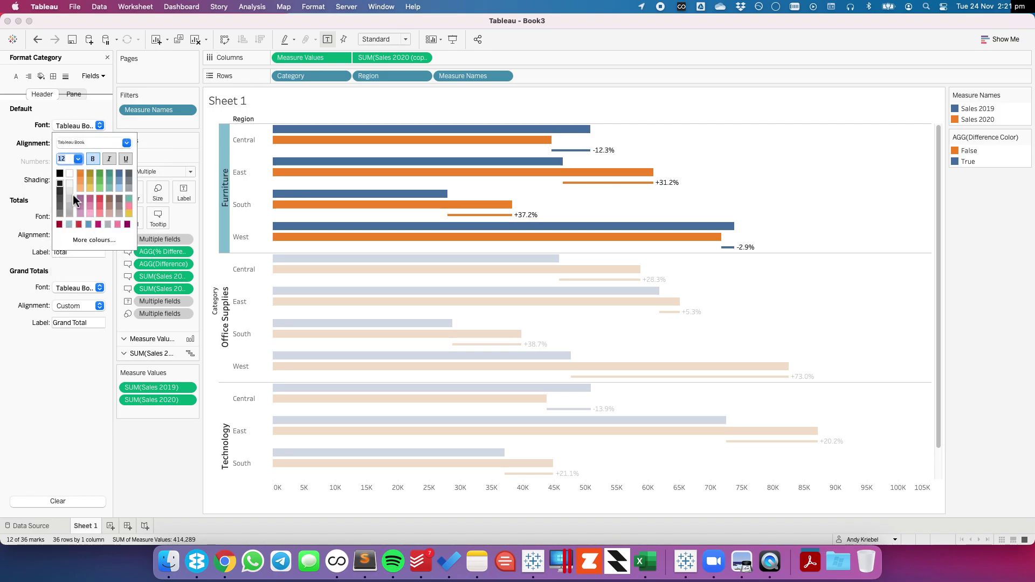
{"action": "left_click", "coordinate": [156, 435]}
{"action": "left_click_drag", "start_coordinate": [229, 338], "coordinate": [236, 340]}
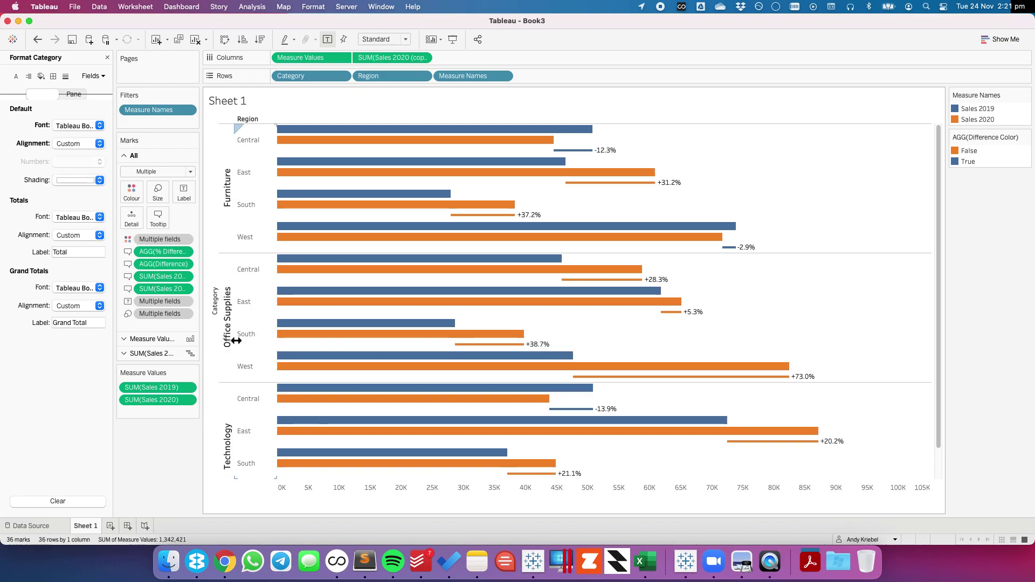
{"action": "right_click", "coordinate": [215, 303]}
{"action": "left_click", "coordinate": [253, 363]}
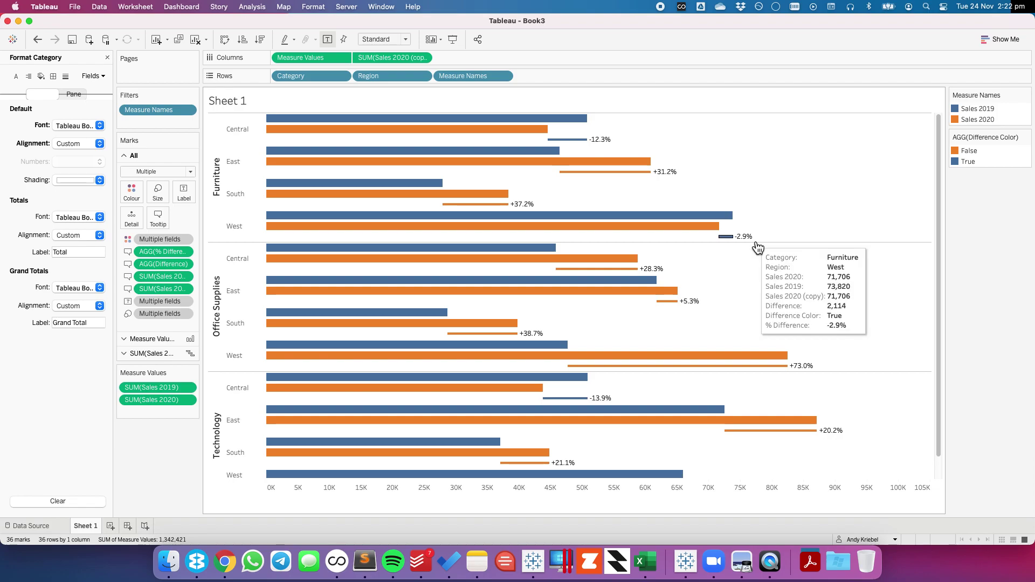
- Edit the Measure Names colours with the Superfishel Stone palette: Sales 2019 olive green, Sales 2020 purple
{"action": "double_click", "coordinate": [1007, 120]}
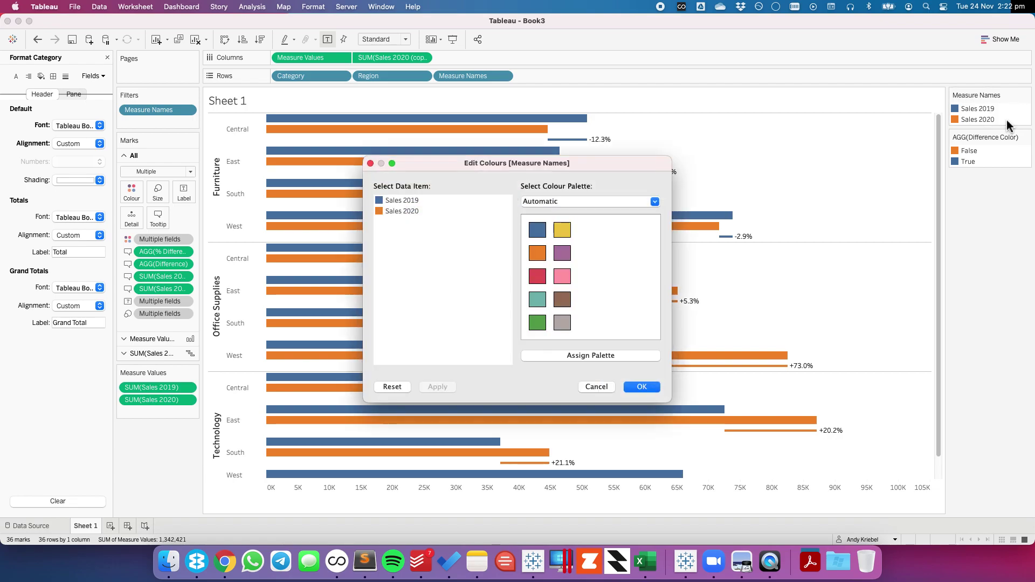
{"action": "left_click", "coordinate": [576, 203]}
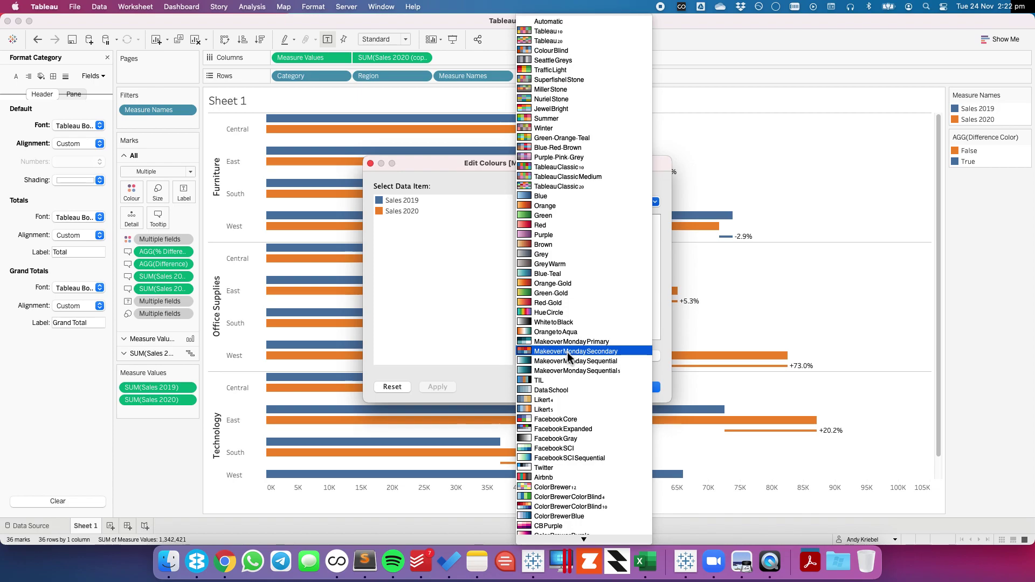
{"action": "left_click", "coordinate": [562, 333]}
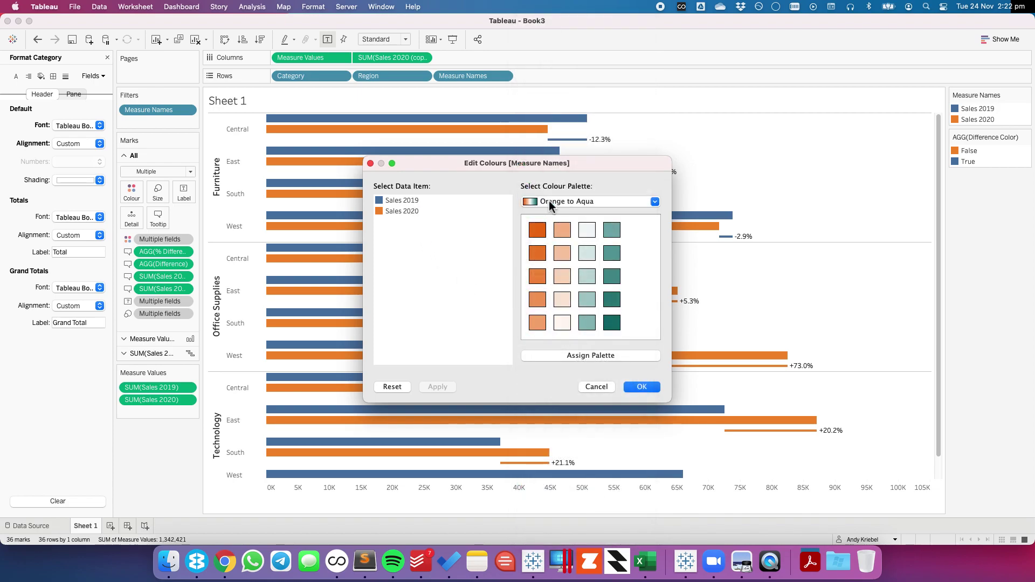
{"action": "left_click", "coordinate": [594, 201]}
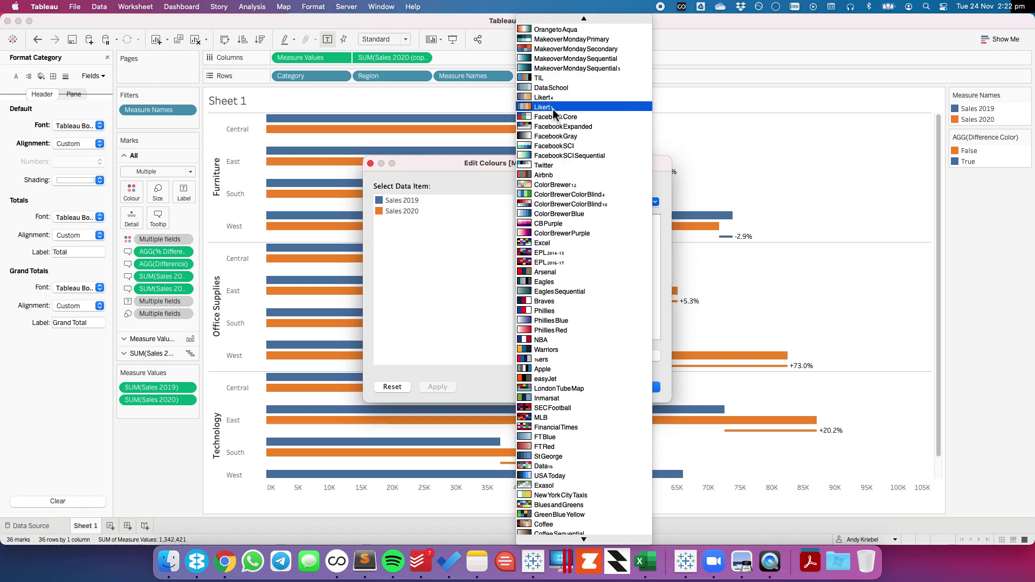
{"action": "scroll", "coordinate": [577, 152], "scroll_direction": "up", "scroll_amount": 5}
{"action": "scroll", "coordinate": [578, 156], "scroll_direction": "up", "scroll_amount": 15}
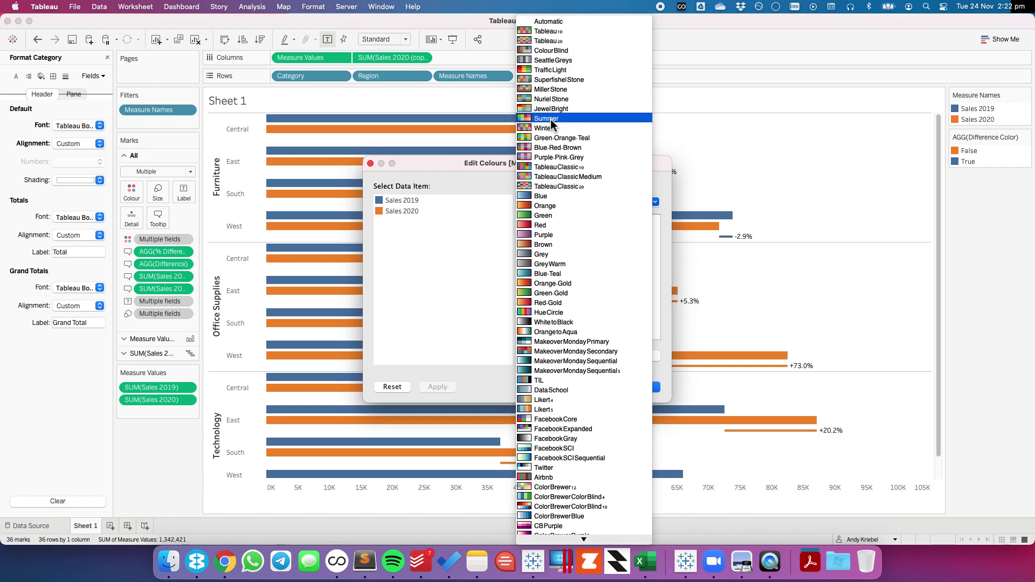
{"action": "left_click", "coordinate": [556, 80]}
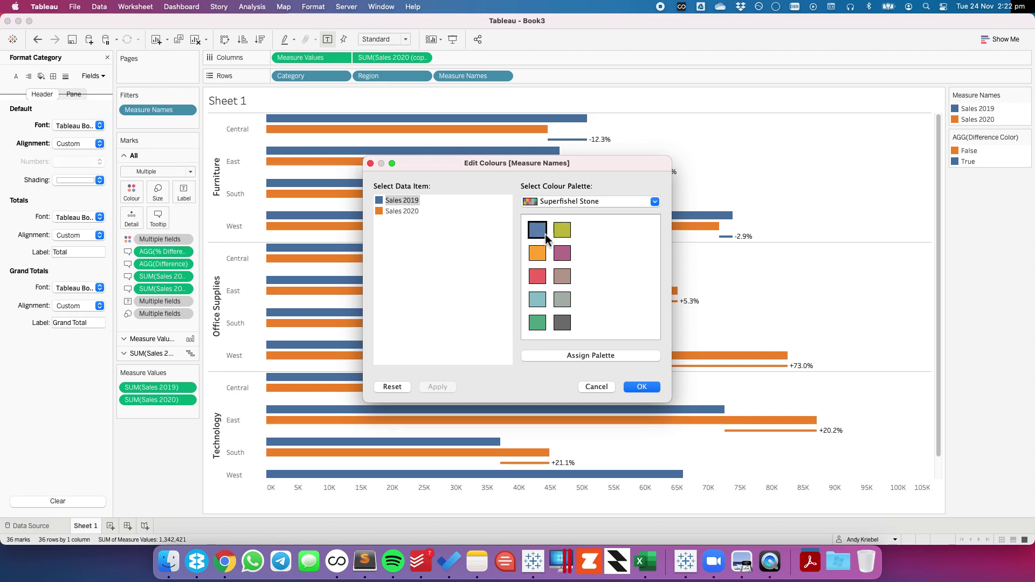
{"action": "left_click", "coordinate": [563, 234]}
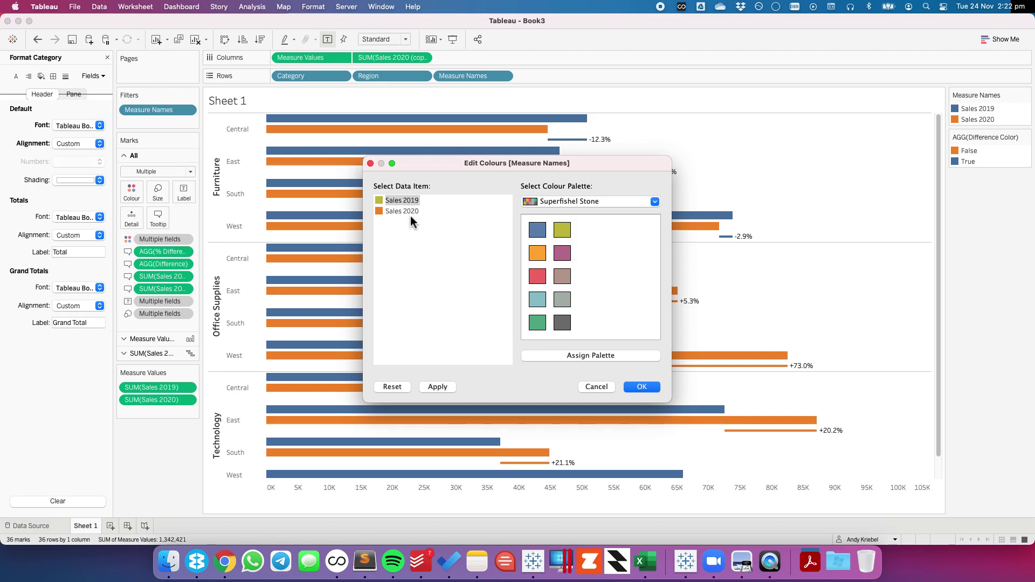
{"action": "left_click", "coordinate": [404, 211]}
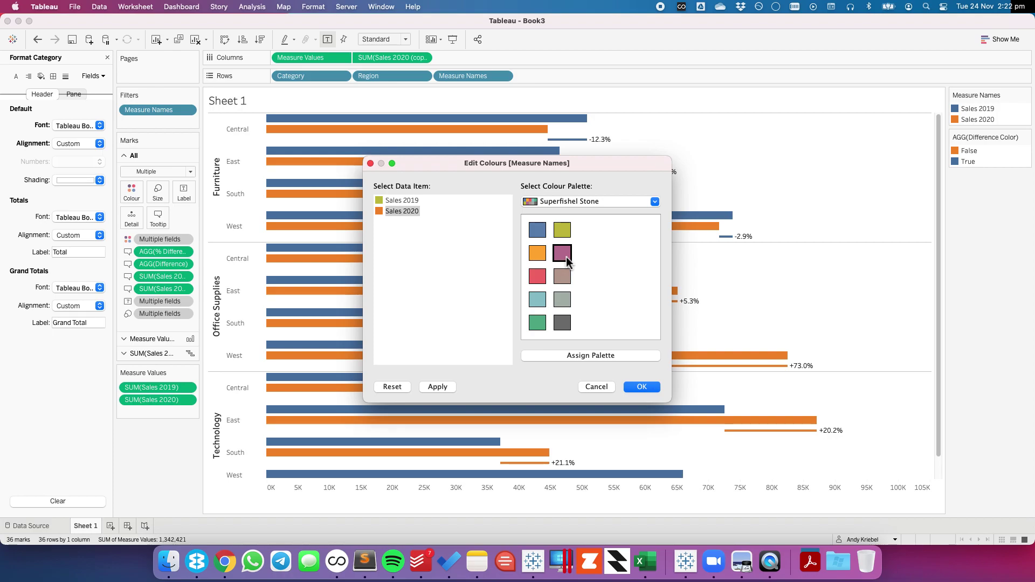
{"action": "left_click", "coordinate": [641, 387]}
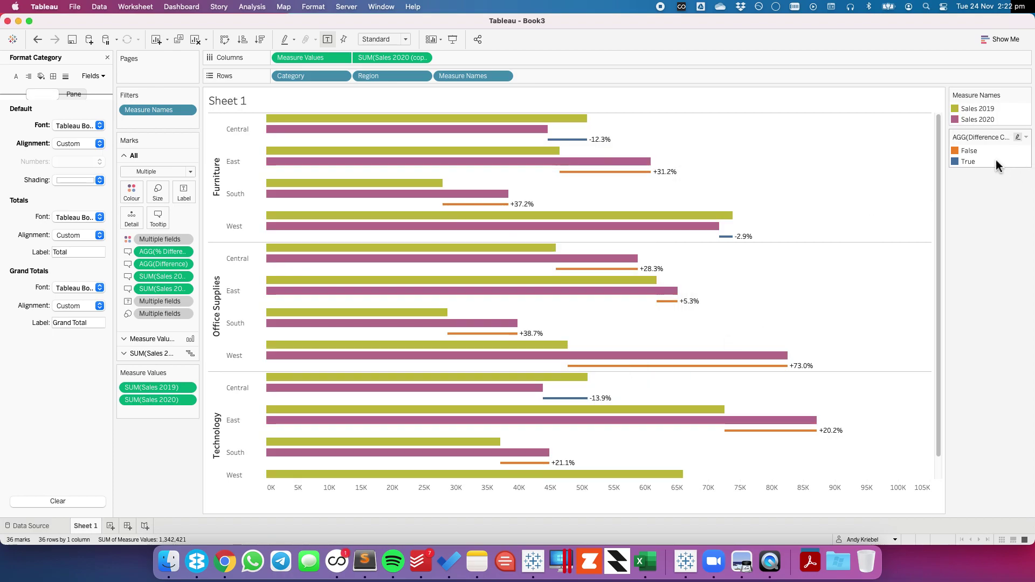
- Edit the Difference Color legend with Superfishel Stone: True olive green, False magenta purple
{"action": "double_click", "coordinate": [995, 159]}
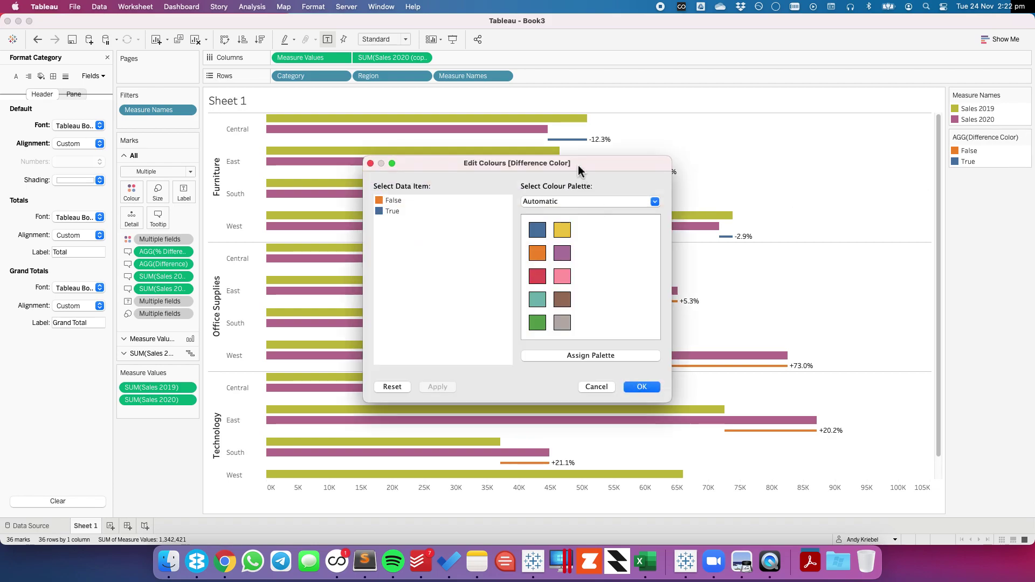
{"action": "left_click_drag", "start_coordinate": [579, 170], "coordinate": [514, 211]}
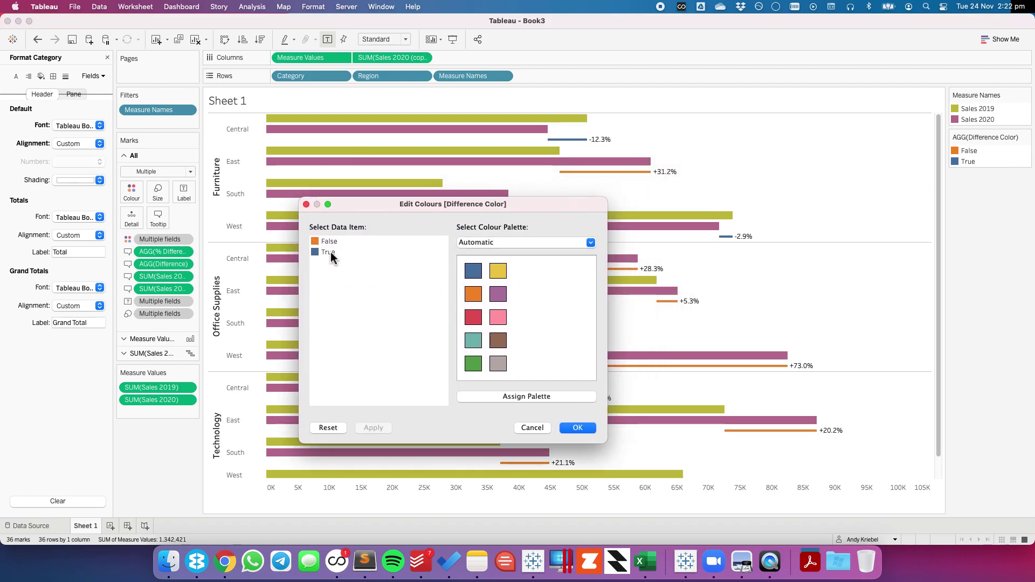
{"action": "left_click", "coordinate": [512, 242]}
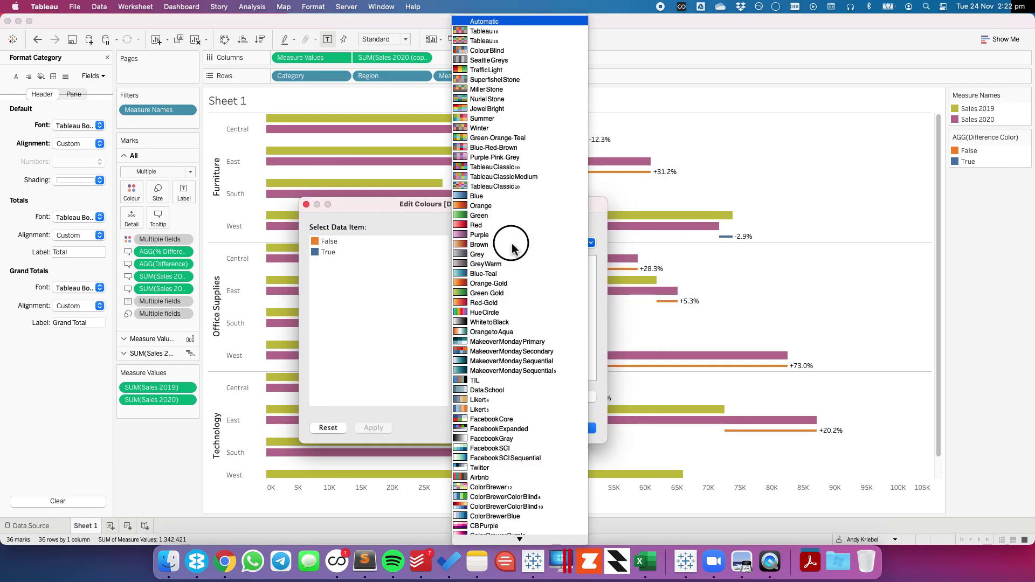
{"action": "left_click", "coordinate": [511, 83]}
{"action": "left_click", "coordinate": [329, 253]}
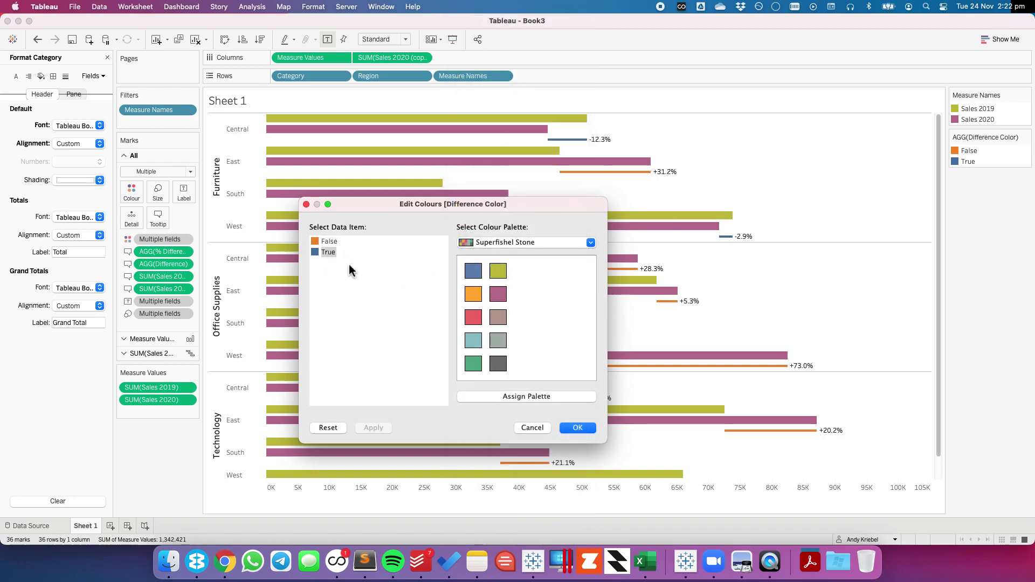
{"action": "left_click", "coordinate": [498, 270]}
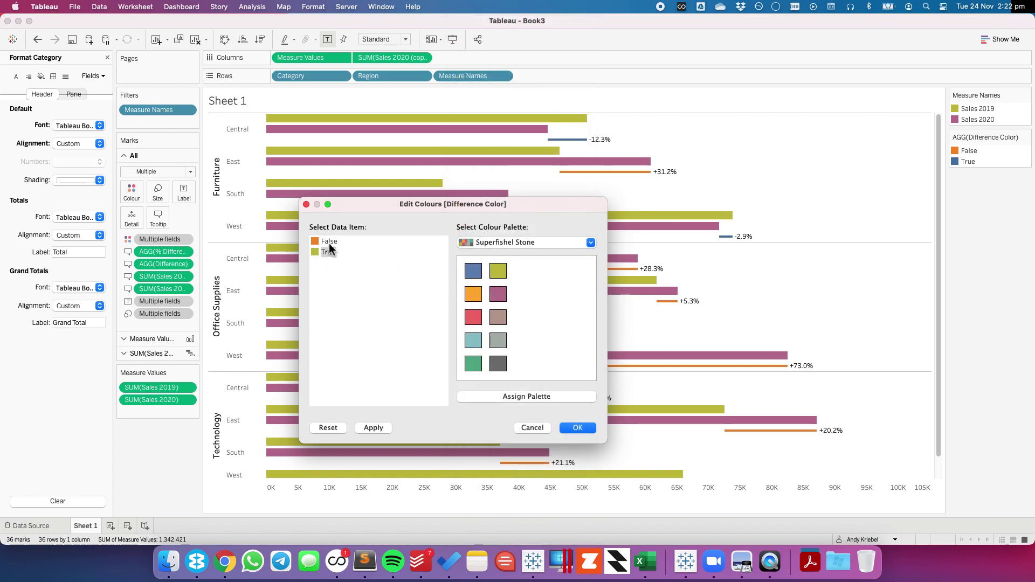
{"action": "left_click", "coordinate": [329, 242]}
{"action": "left_click", "coordinate": [497, 294]}
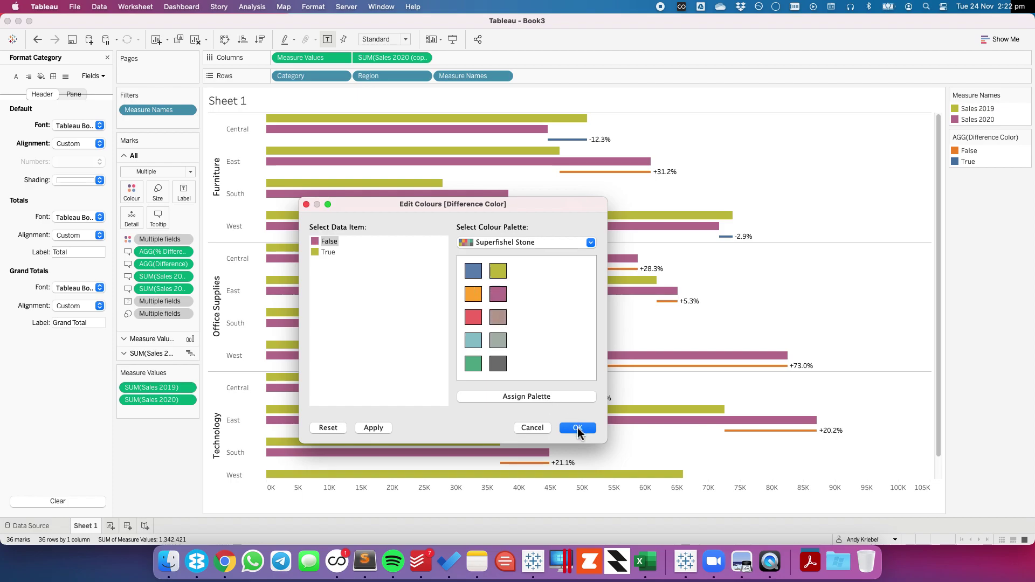
{"action": "left_click", "coordinate": [578, 429]}
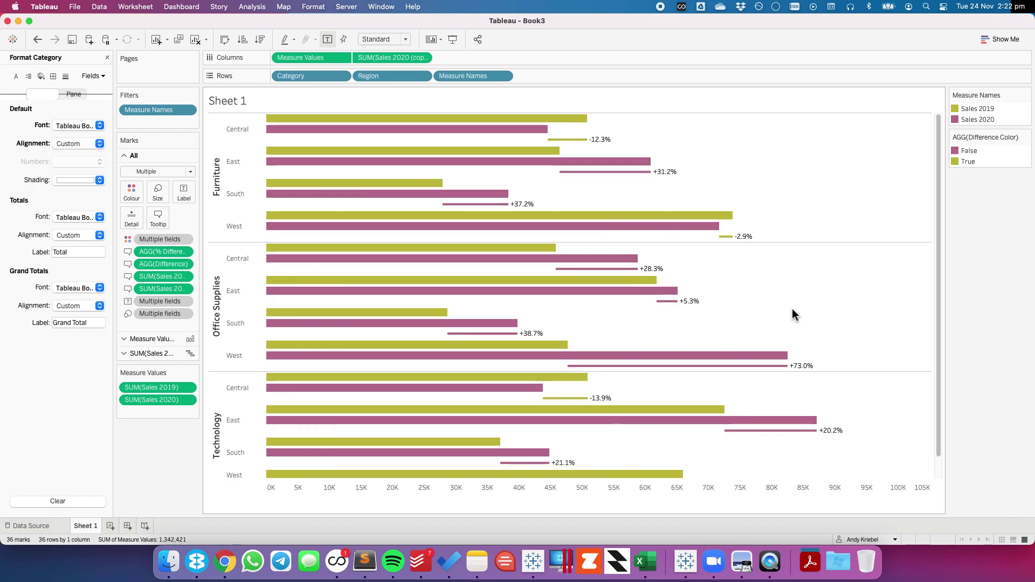
- Set the SUM(Sales 2020) Gantt Bar marks size near the minimum to make the difference bars thin
{"action": "left_click", "coordinate": [159, 352]}
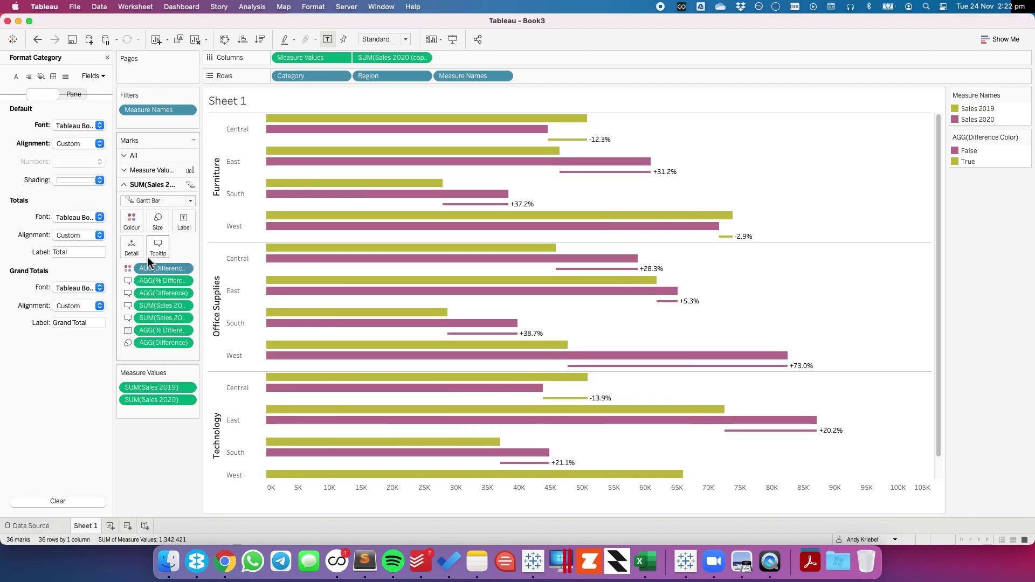
{"action": "left_click", "coordinate": [157, 220]}
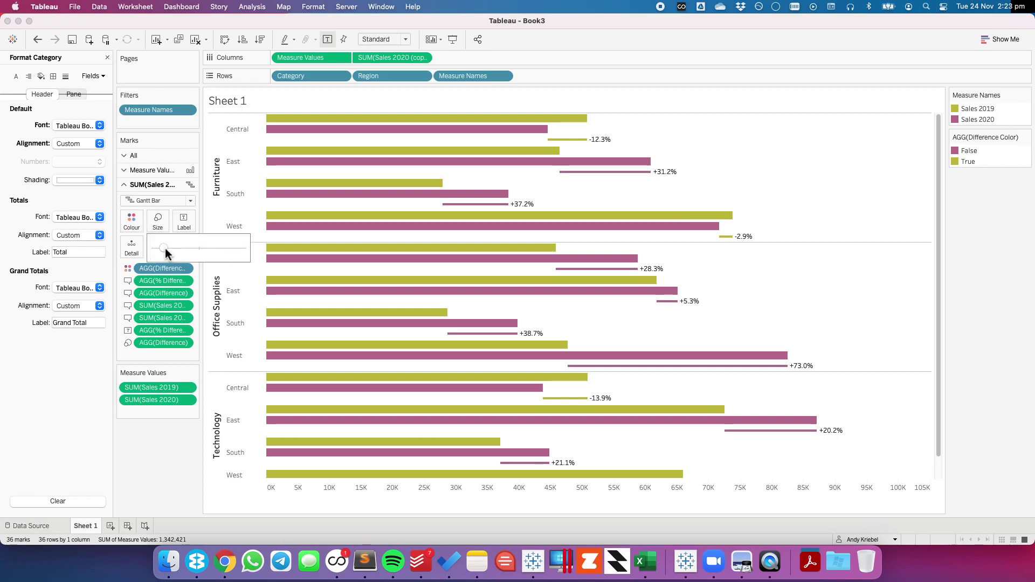
{"action": "left_click", "coordinate": [164, 249]}
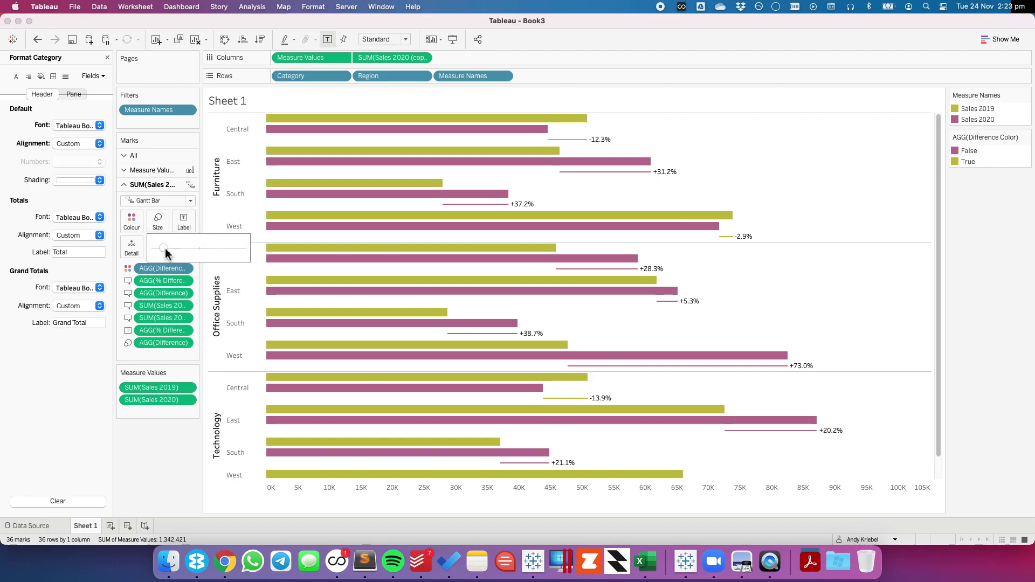
{"action": "left_click", "coordinate": [156, 461]}
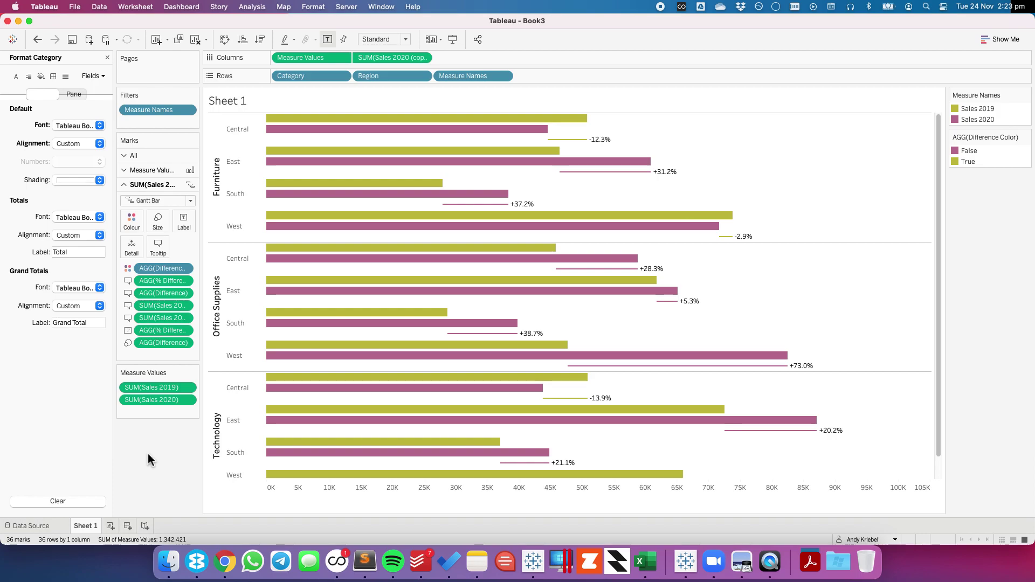